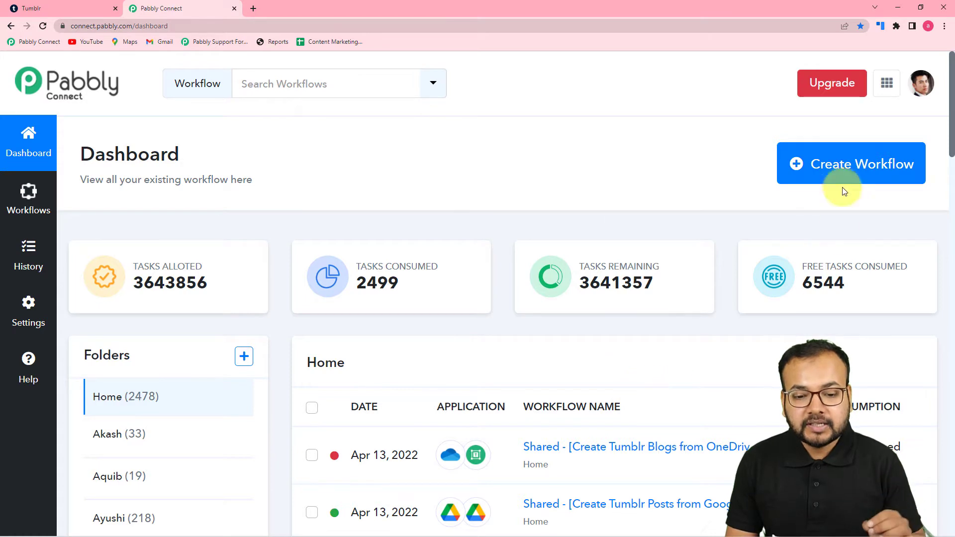
- Create a new workflow named Google Sheets to Tumblr Automation
click(796, 165)
click(796, 165)
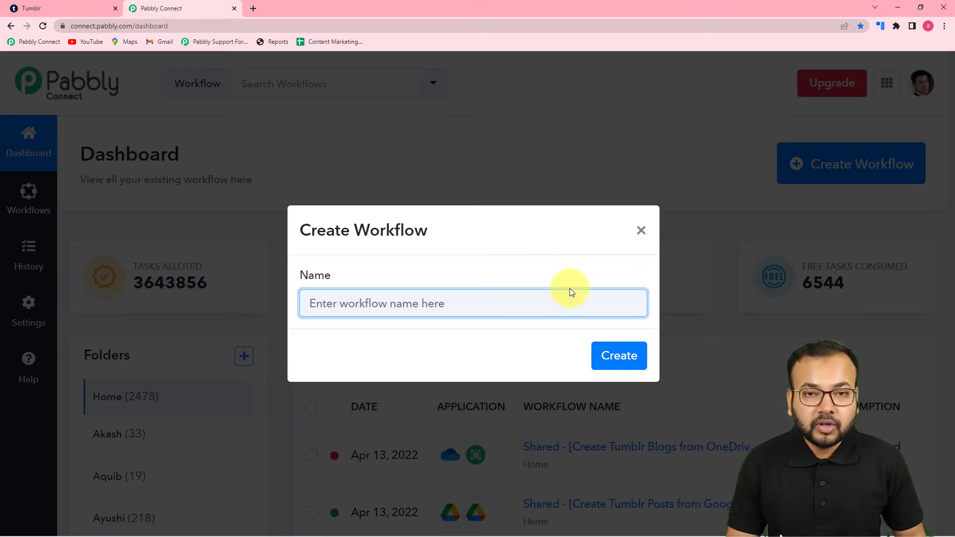
text(Google S)
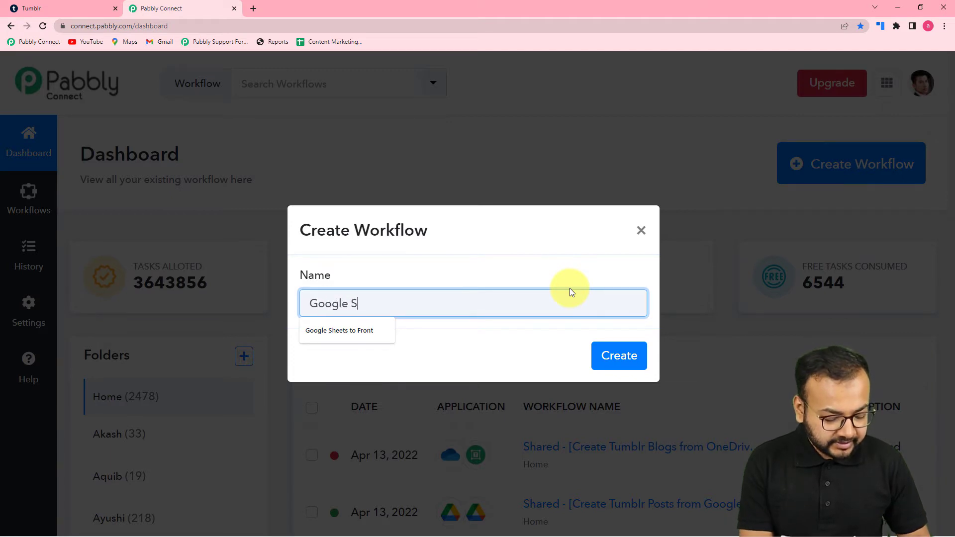
text(heets to )
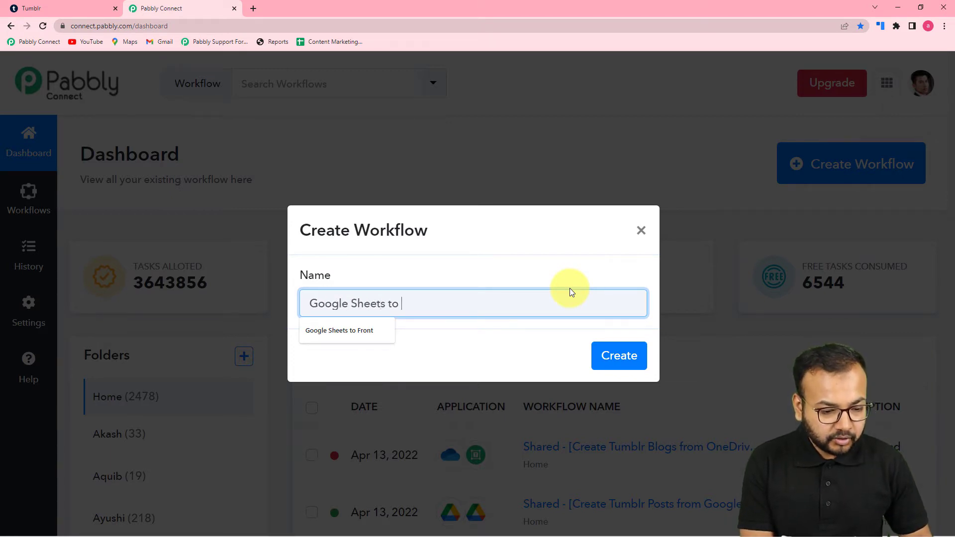
text(Tumbl)
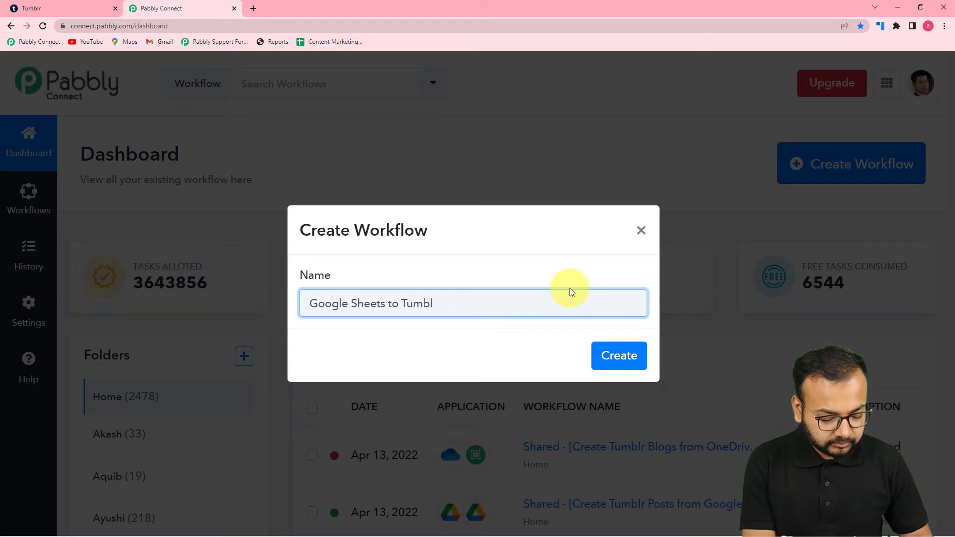
text(r Autpa)
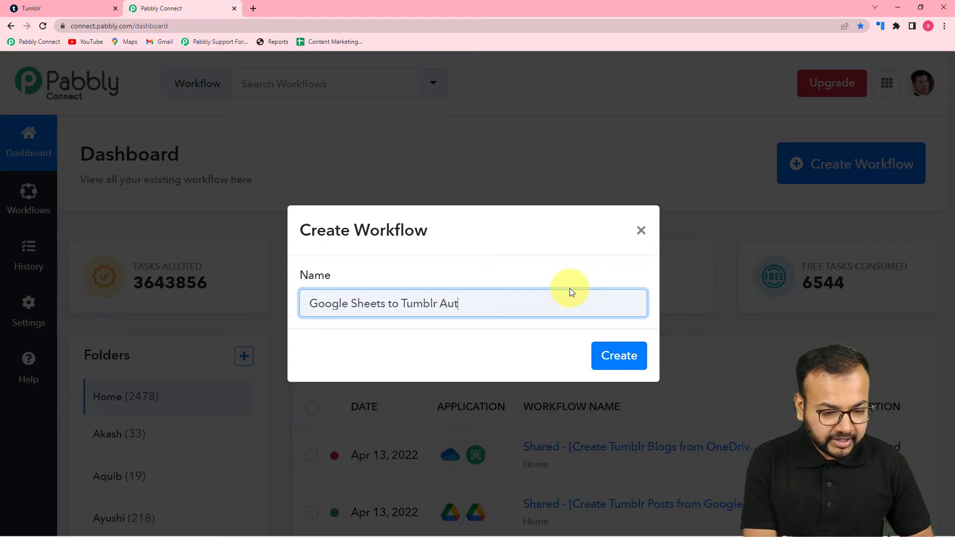
key(BackSpace)
key(BackSpace)
text(oamtio)
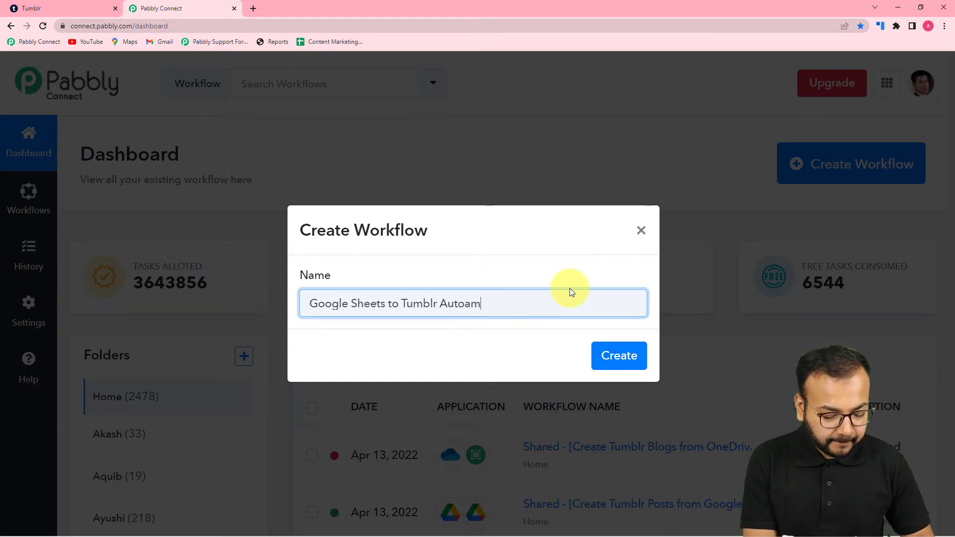
key(BackSpace)
key(BackSpace)
key(BackSpace)
text(ation)
click(470, 304)
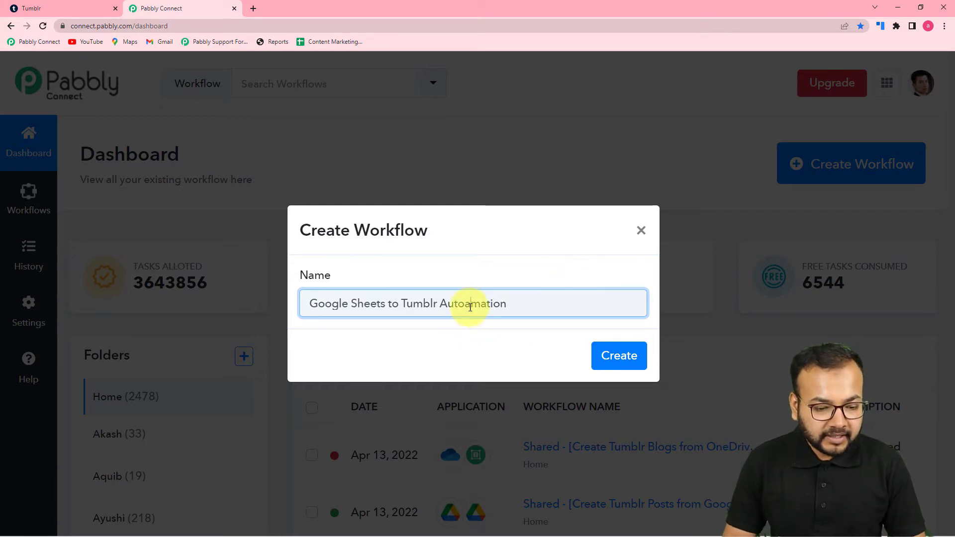
key(BackSpace)
click(493, 345)
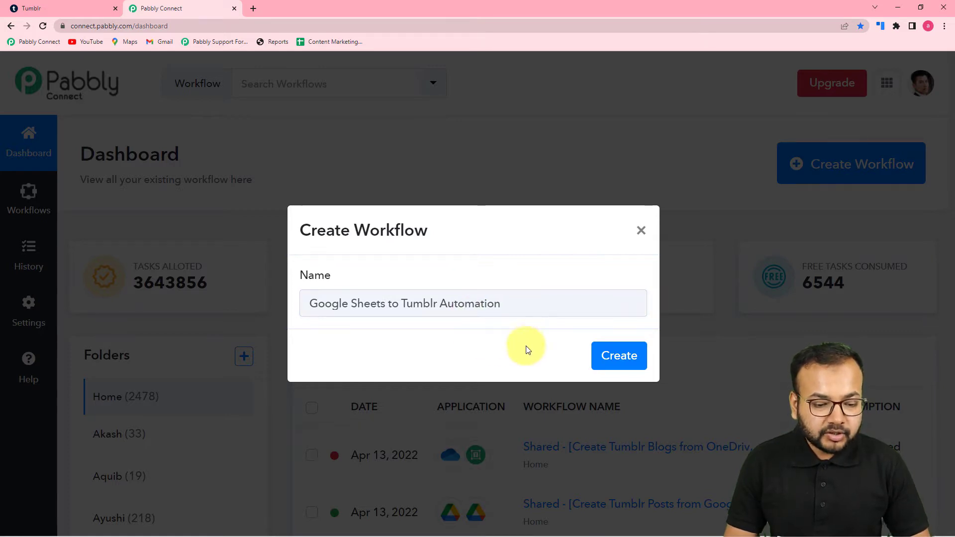
click(614, 357)
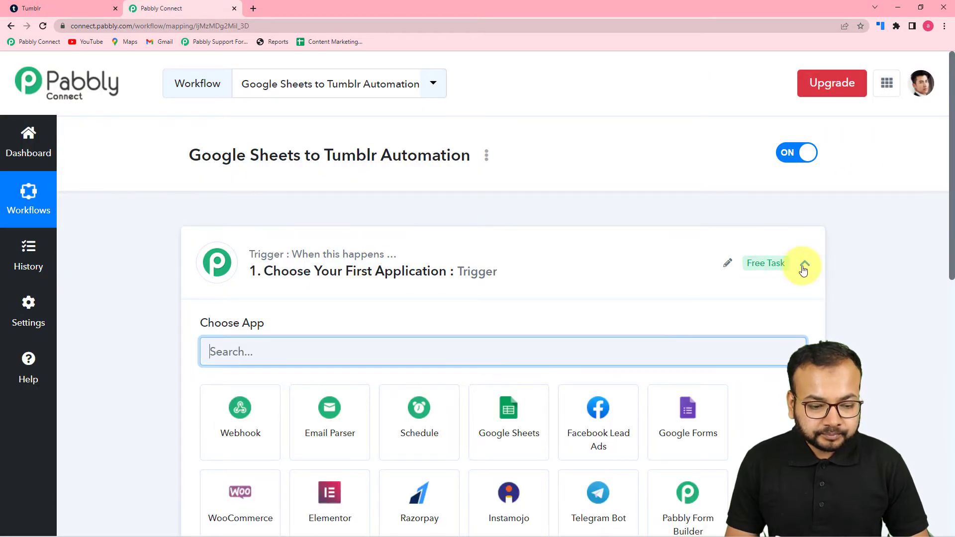
- Set the trigger to Google Sheets with the New or Updated Spreadsheet Row event
click(803, 264)
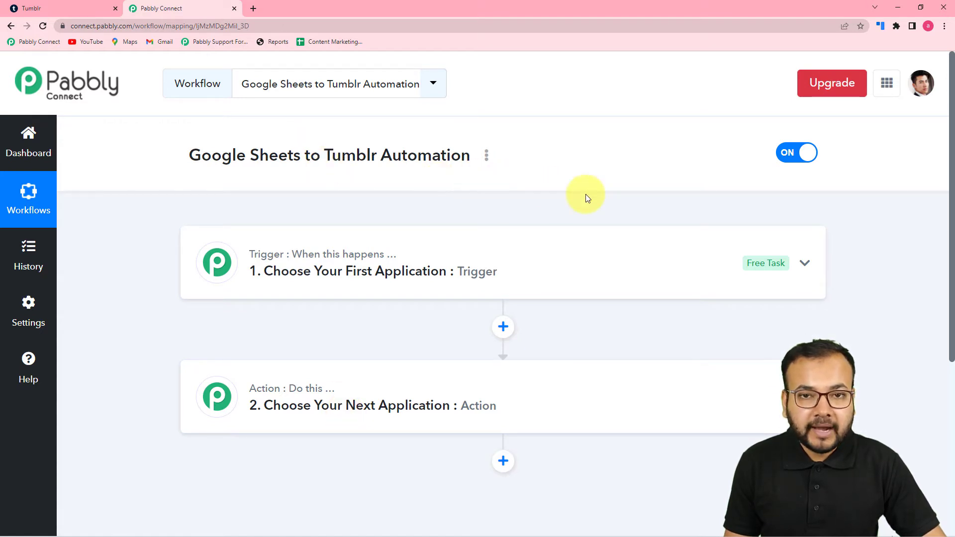
click(416, 258)
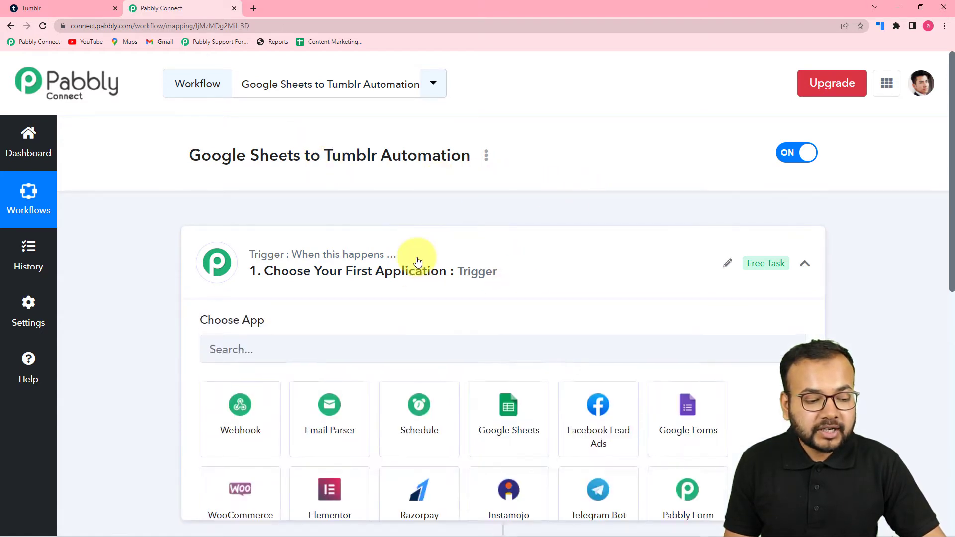
click(273, 197)
text(goo)
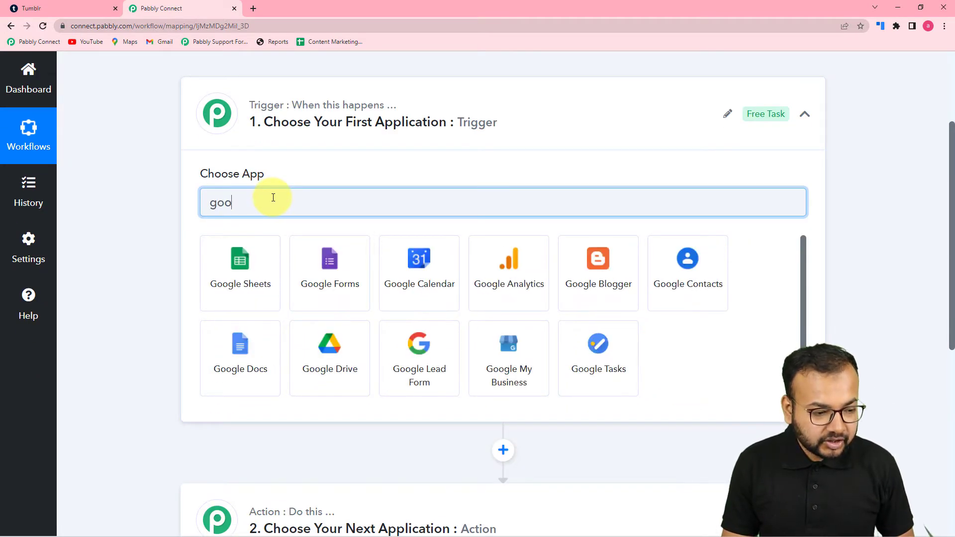
click(242, 258)
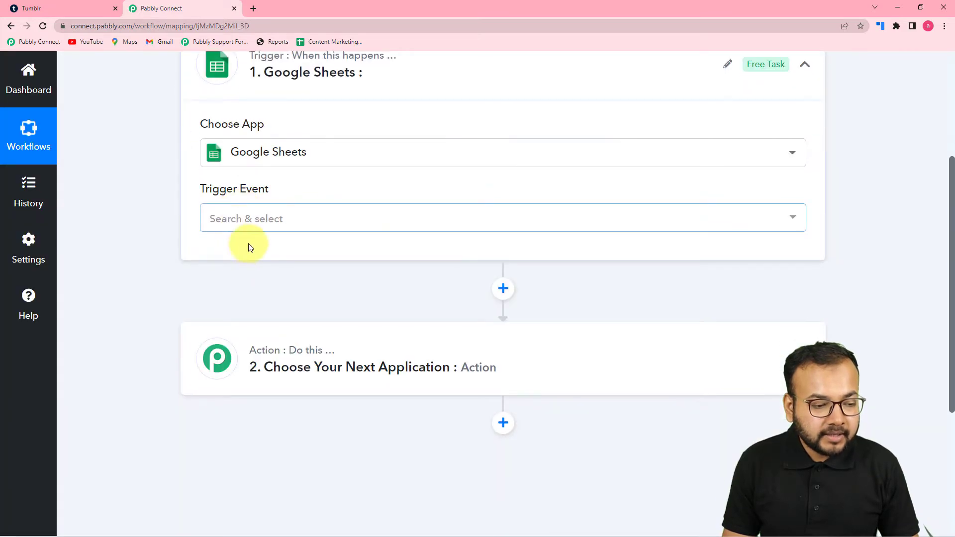
click(256, 219)
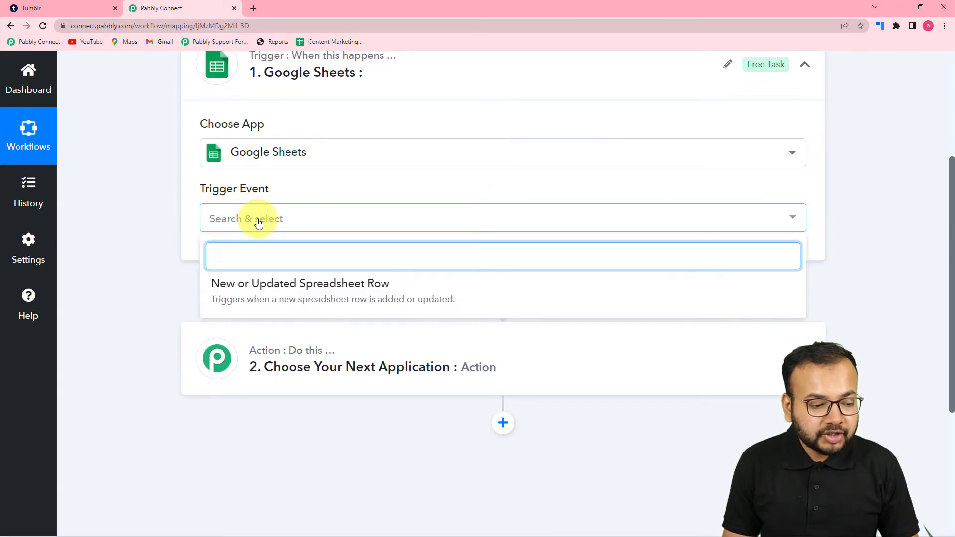
click(339, 291)
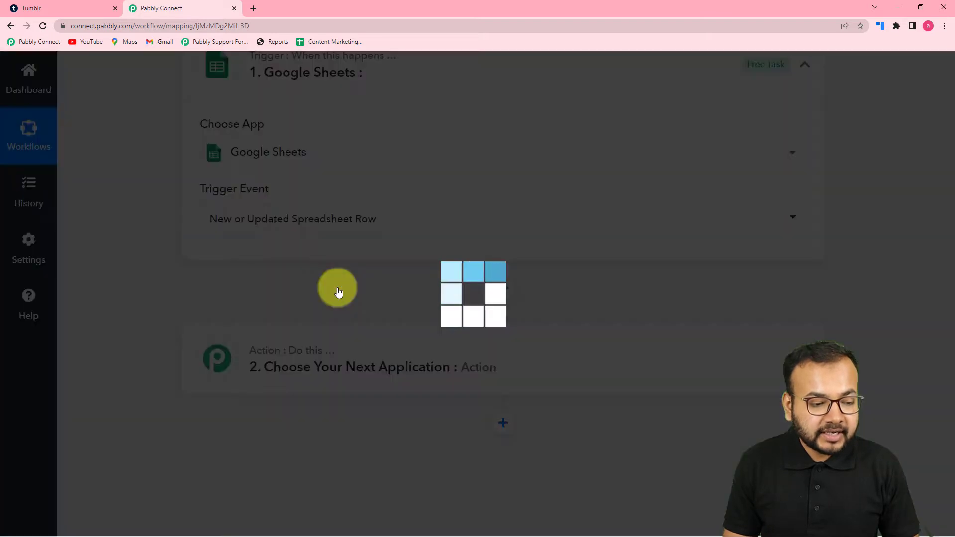
- Read the setup instructions and copy the trigger's webhook URL
scroll(347, 284, down, 3)
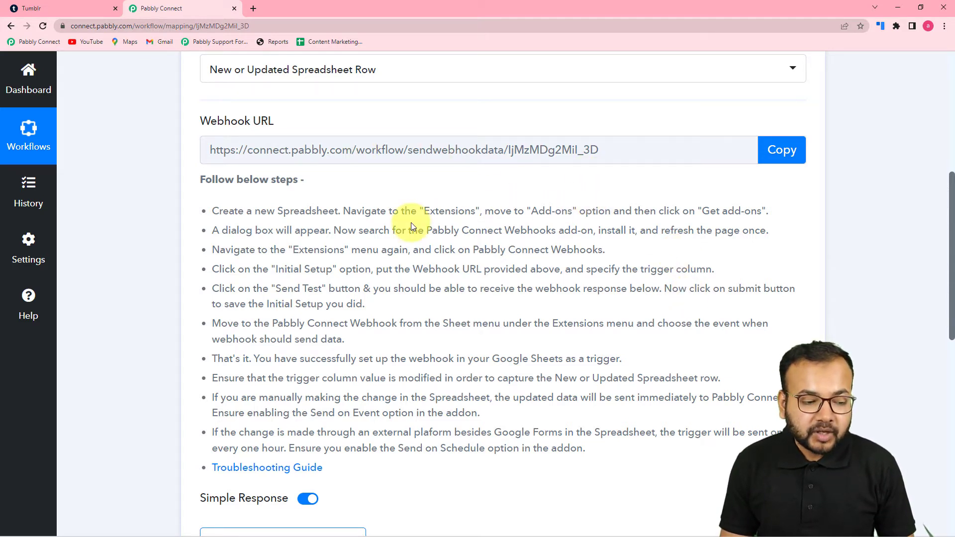
scroll(378, 226, down, 2)
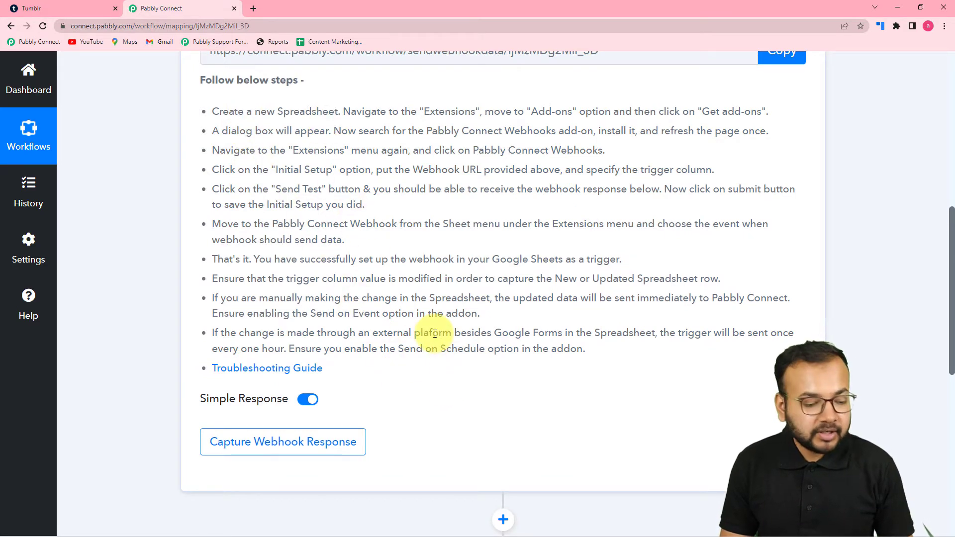
scroll(434, 334, down, 1)
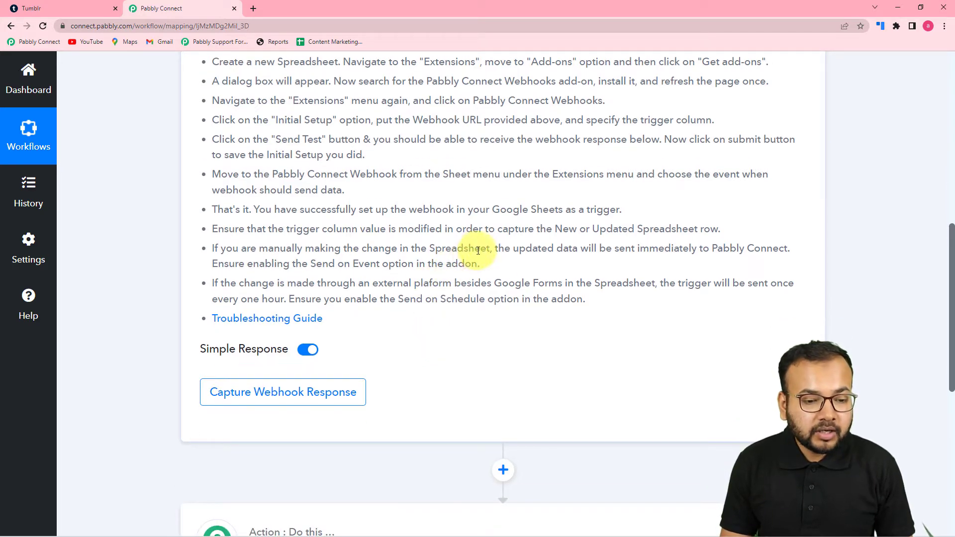
scroll(497, 266, up, 4)
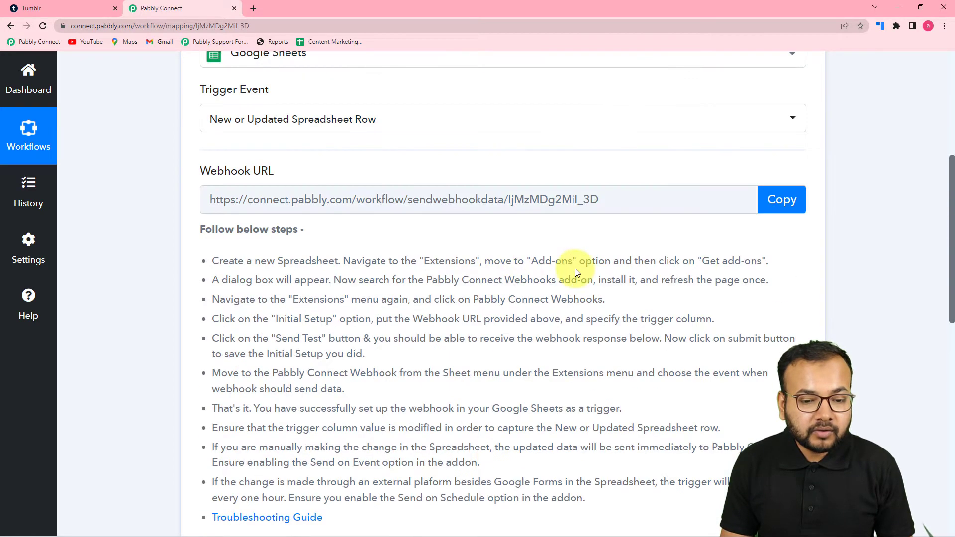
click(782, 209)
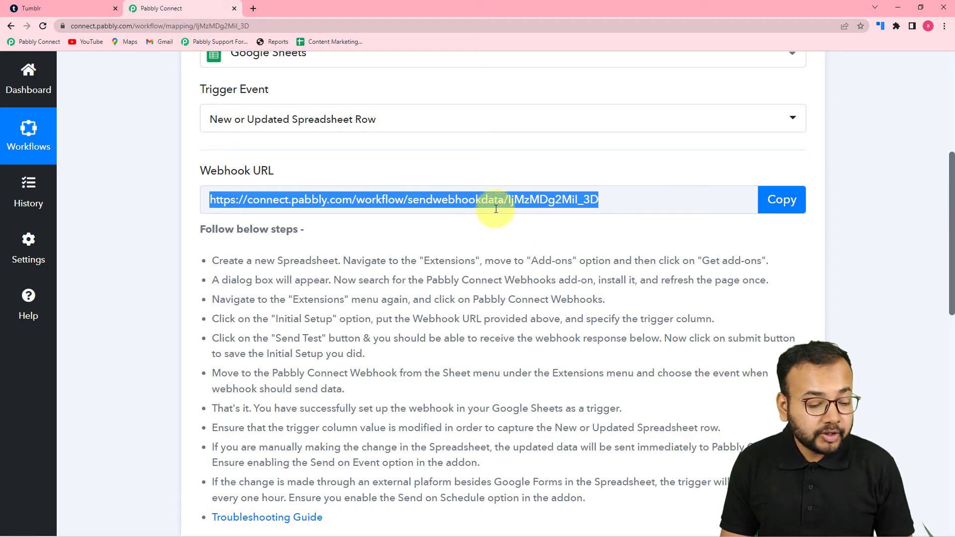
- Switch to the To Tumblr spreadsheet and search the add-on marketplace for Pabbly Connect Webhooks
mouse_move(234, 526)
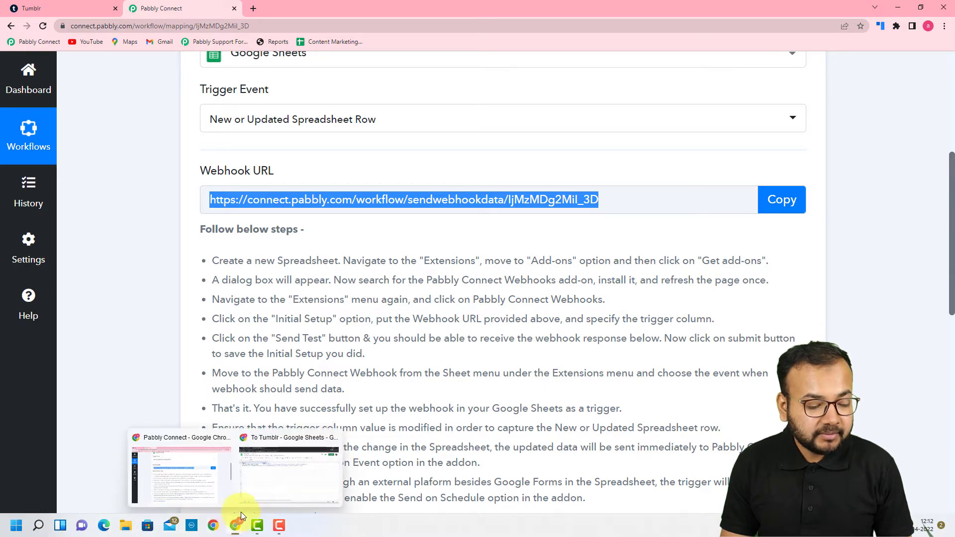
click(273, 486)
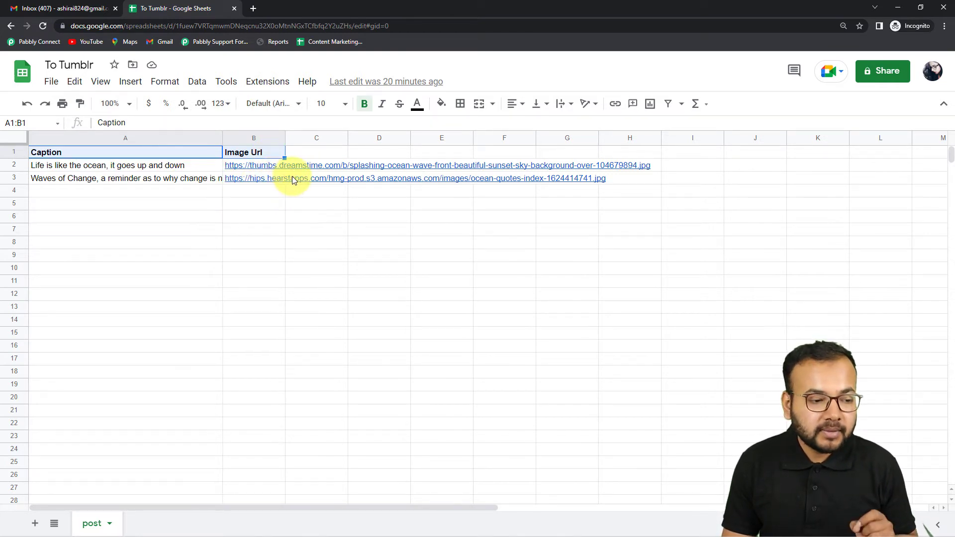
click(274, 82)
mouse_move(264, 106)
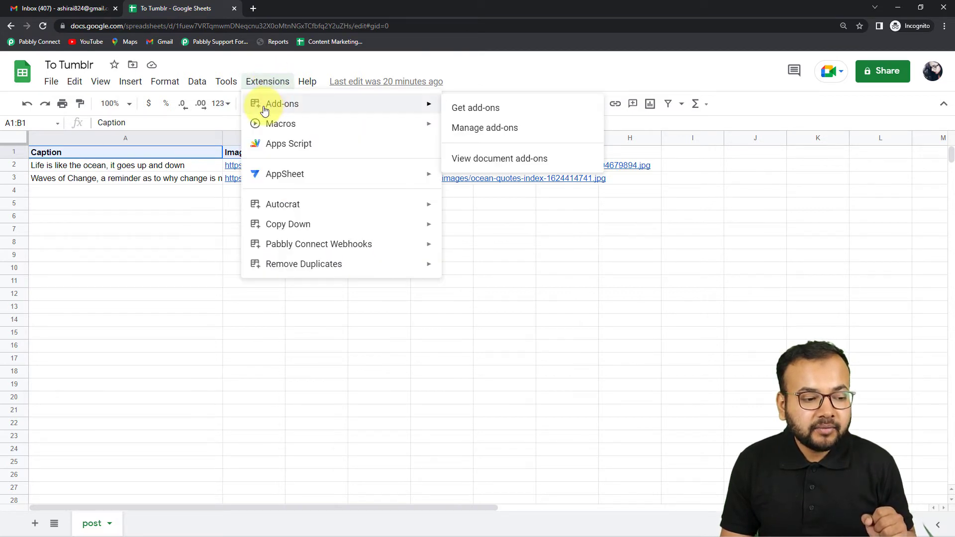
click(489, 114)
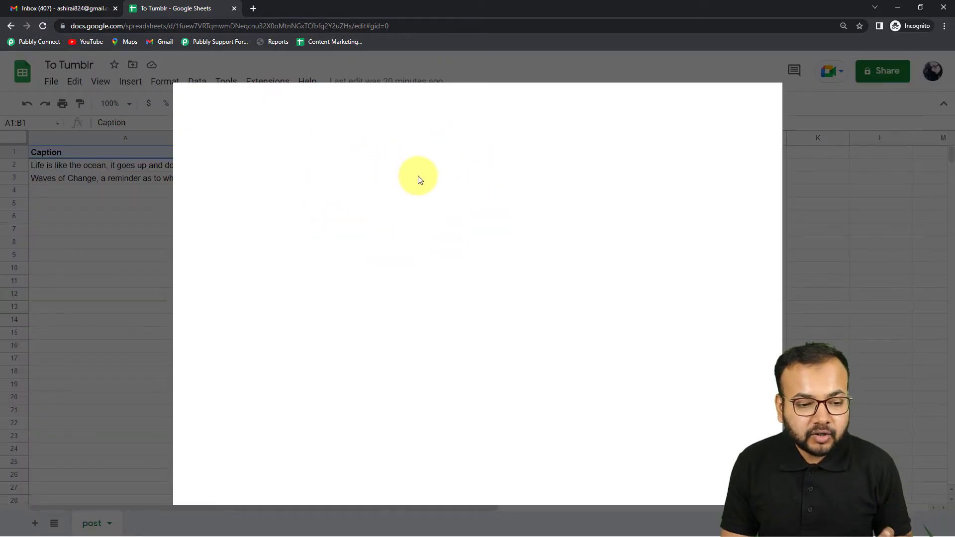
click(519, 98)
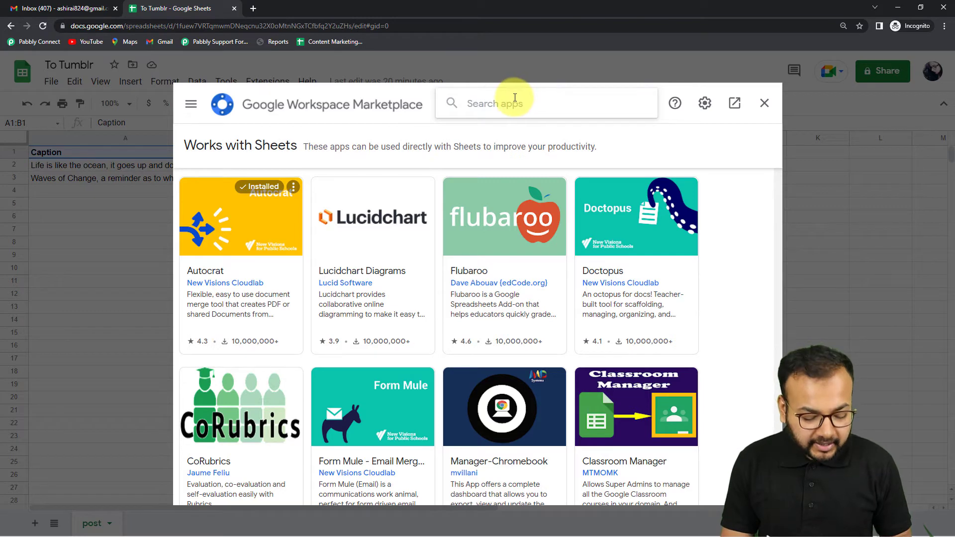
text(pabb)
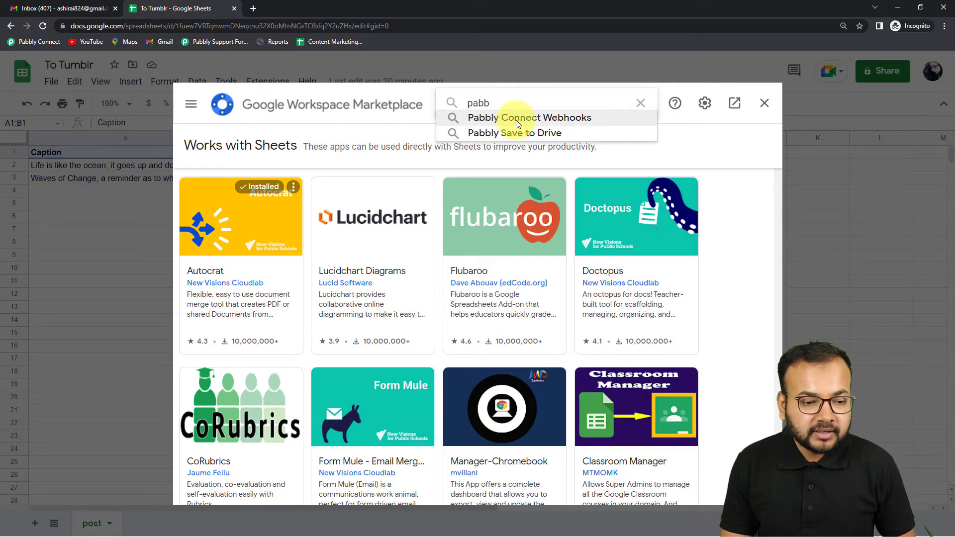
click(517, 124)
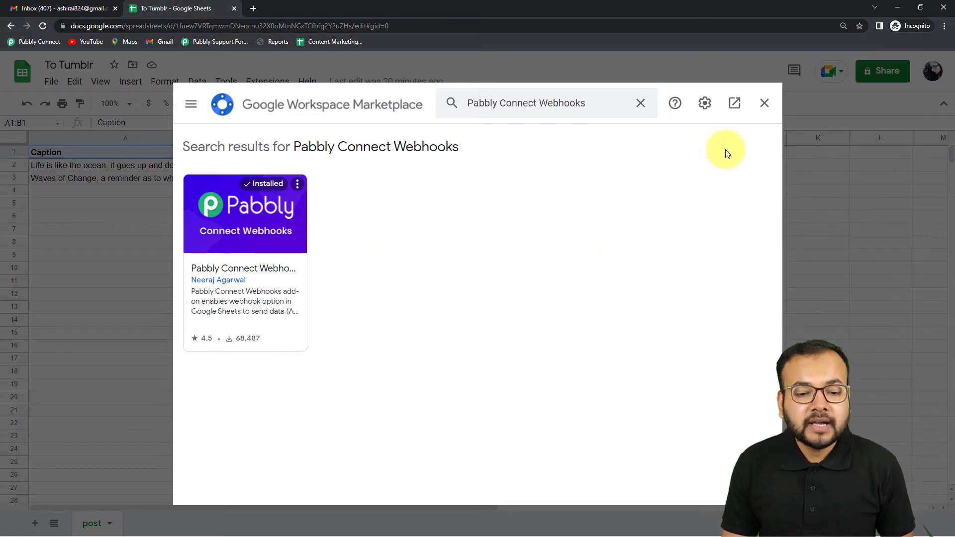
click(765, 103)
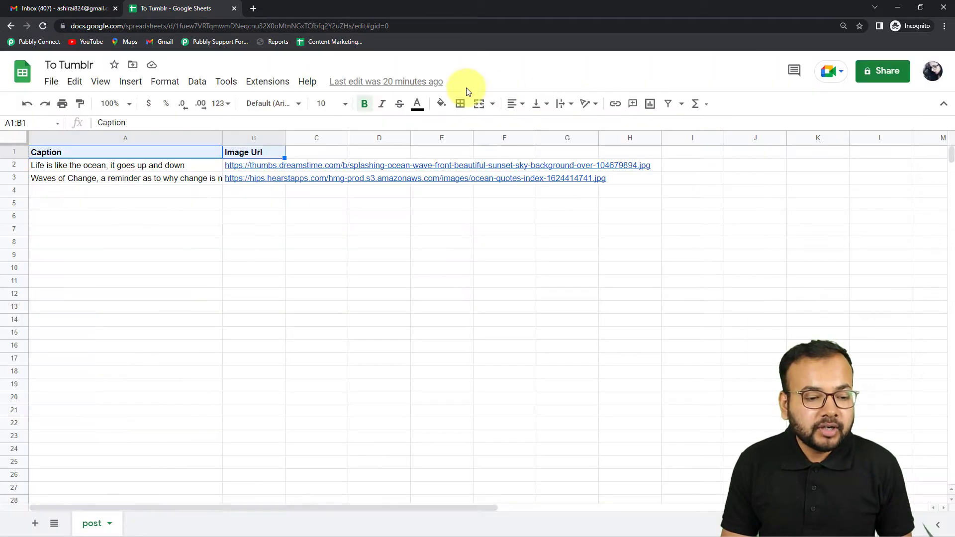
- Reload the spreadsheet and open the Pabbly Connect Webhooks initial setup
click(42, 28)
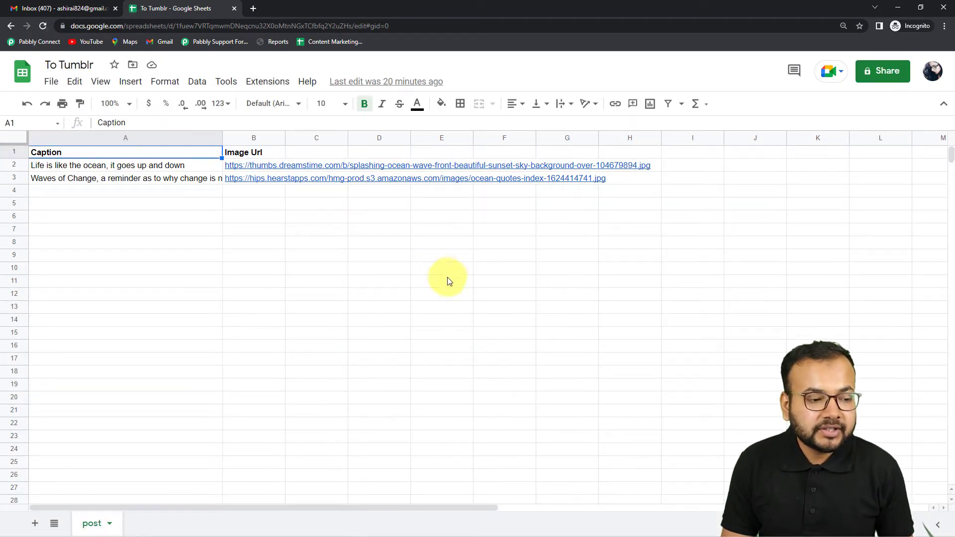
click(276, 82)
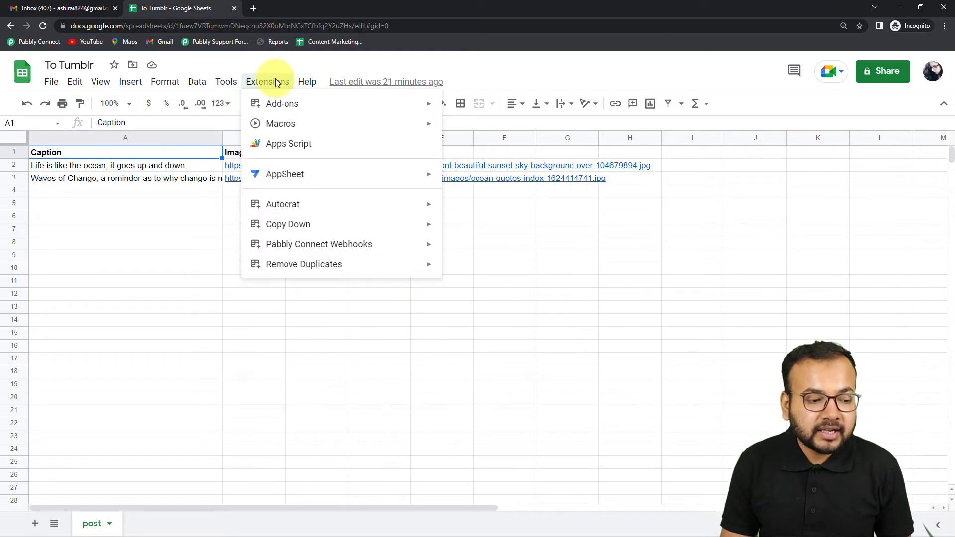
mouse_move(254, 244)
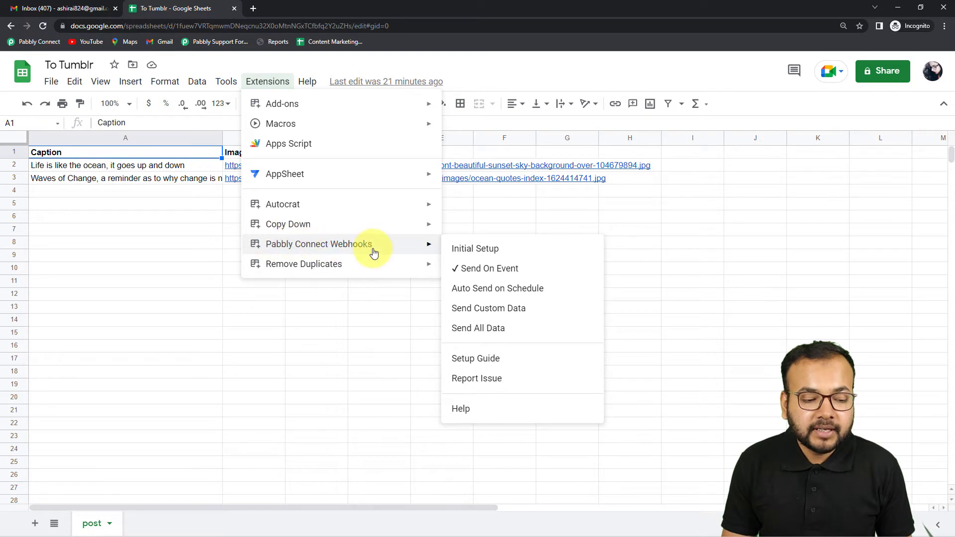
click(474, 250)
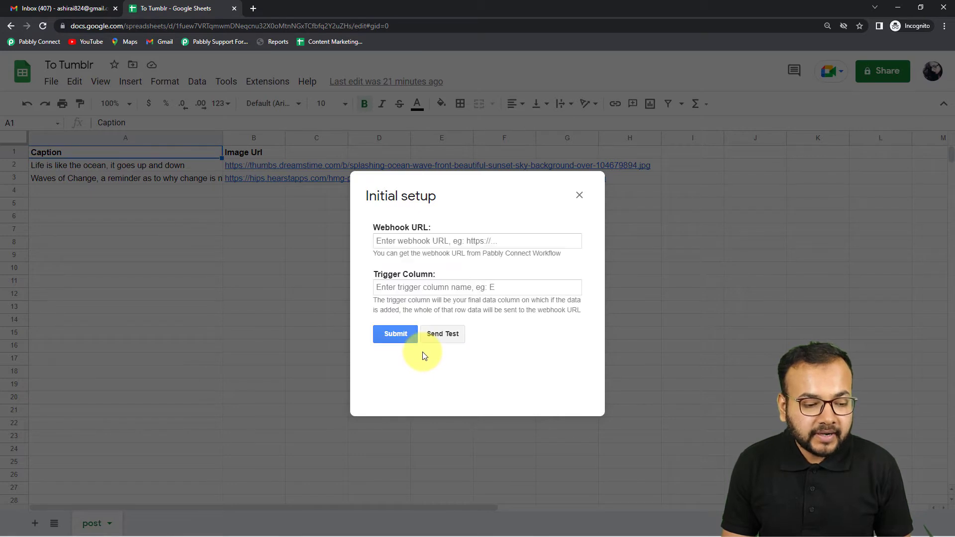
- Clear the Webhook URL and Trigger Column fields and close the initial setup dialog
click(380, 239)
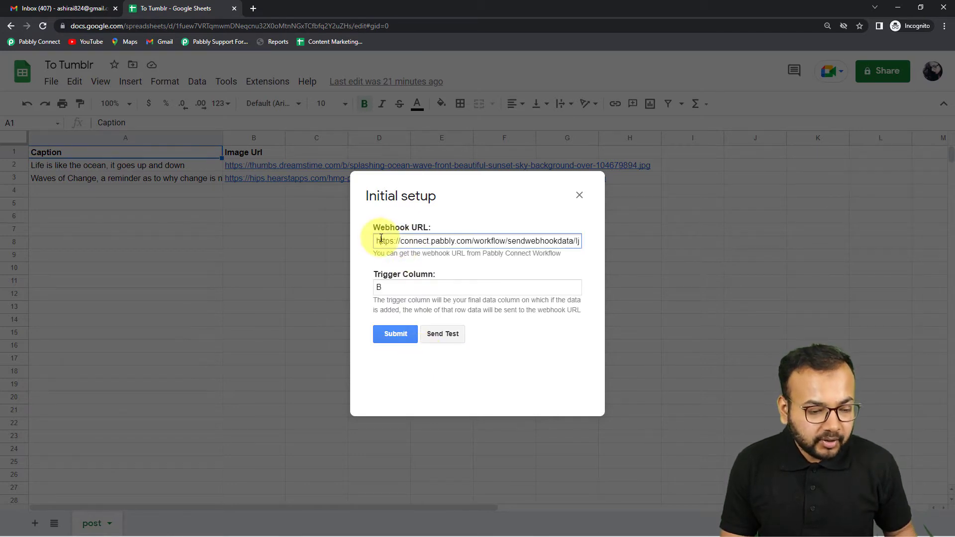
key(ctrl+a)
key(BackSpace)
click(388, 286)
key(BackSpace)
click(409, 313)
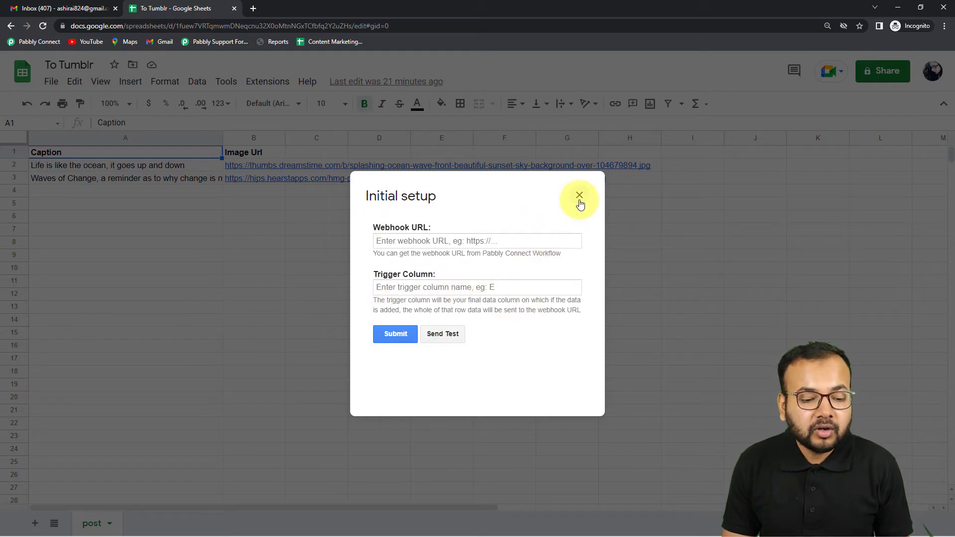
click(579, 195)
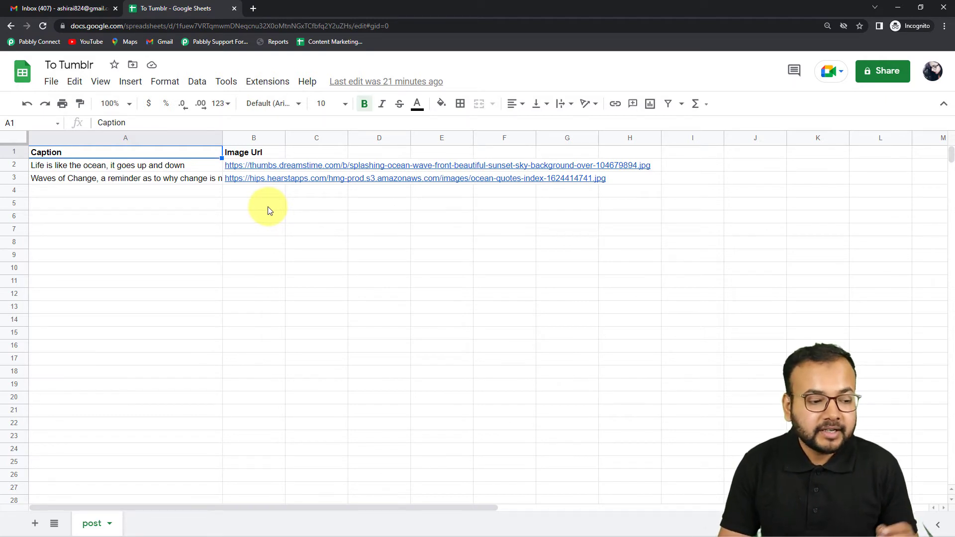
- Open the Pabbly Connect Webhooks initial setup from the spreadsheet's extensions
click(166, 194)
double_click(126, 190)
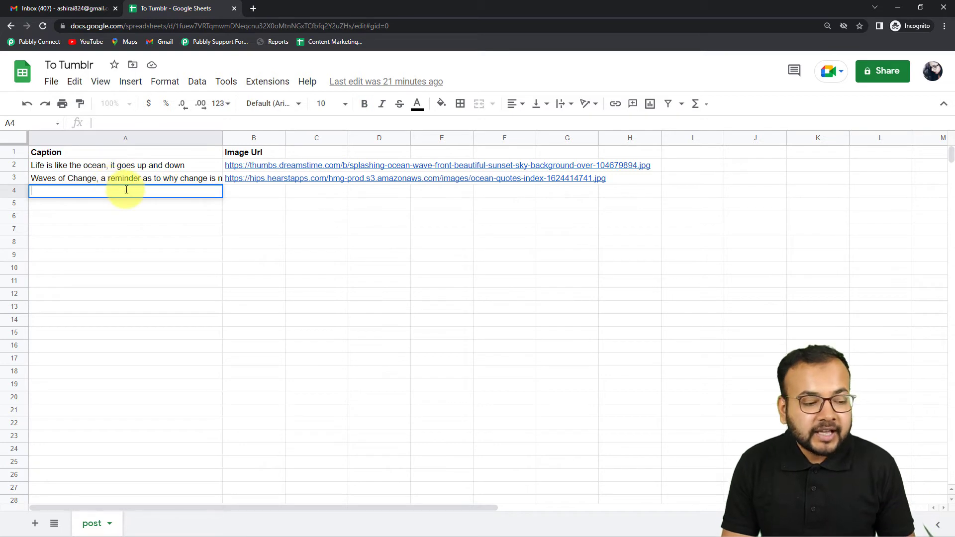
click(244, 194)
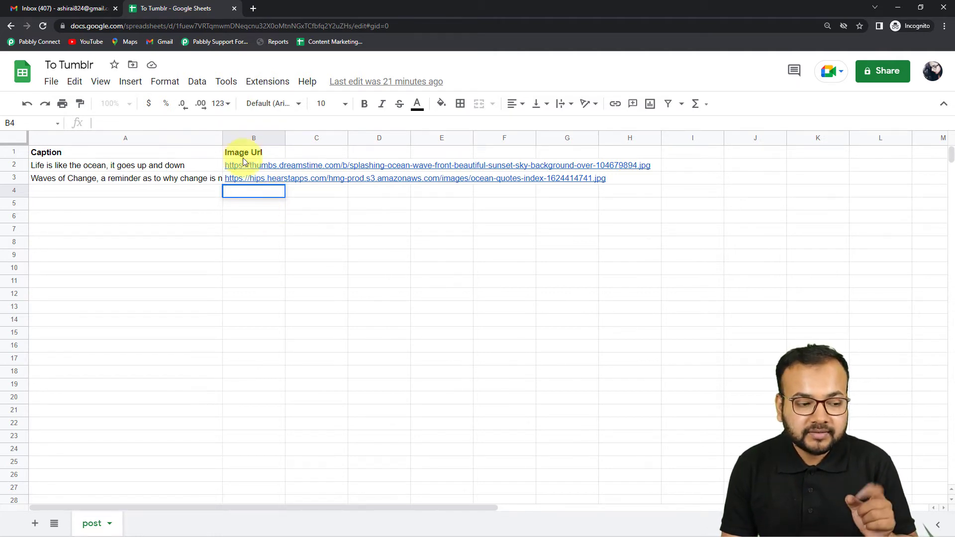
click(266, 82)
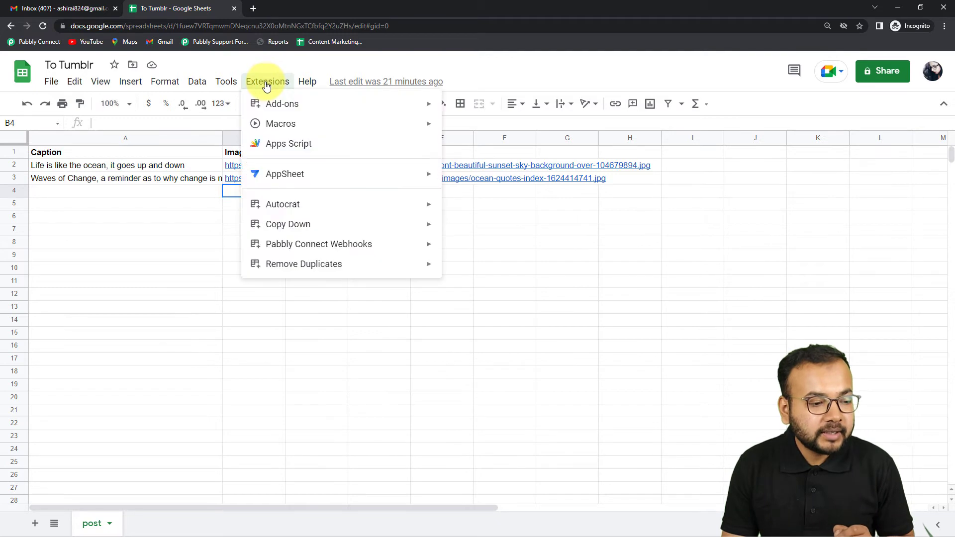
mouse_move(335, 249)
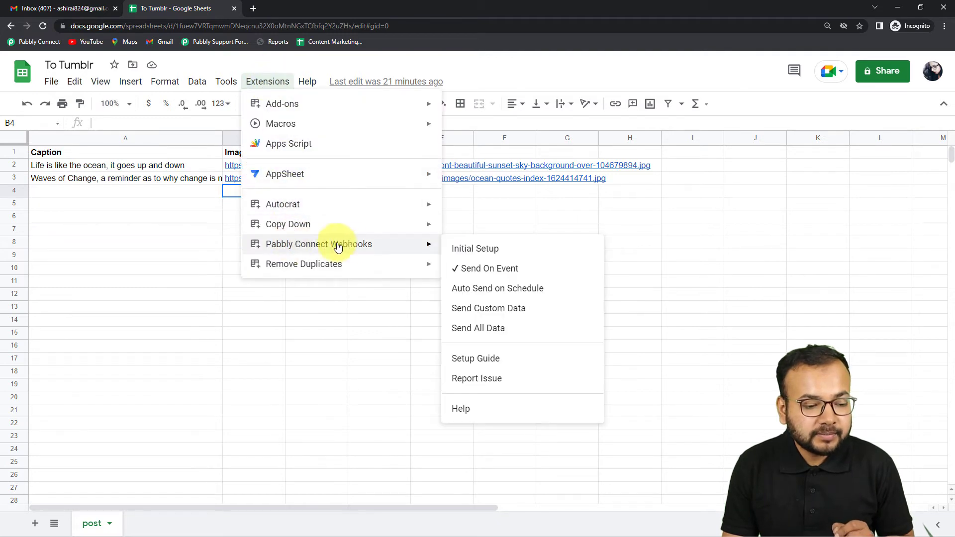
click(471, 252)
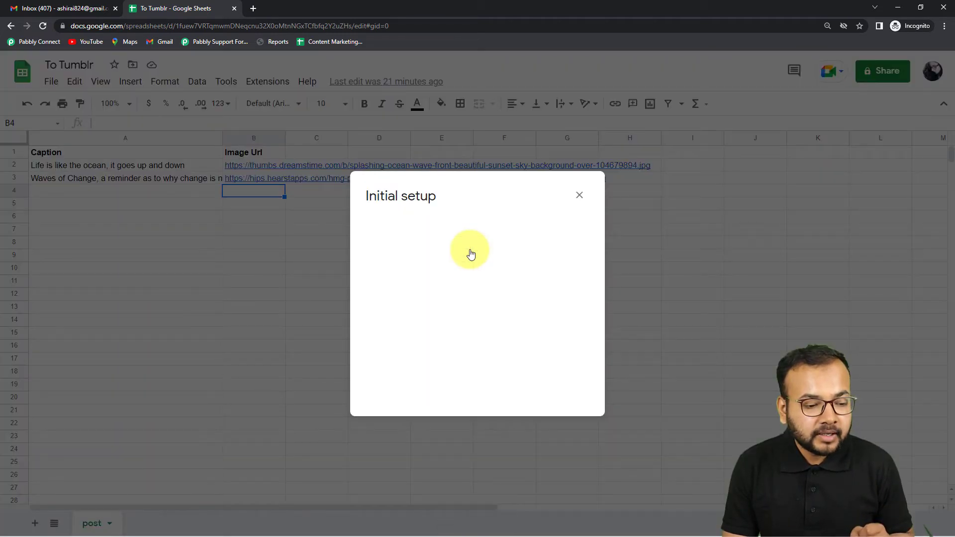
- Paste the copied webhook URL into the Webhook URL field of the initial setup
click(445, 240)
key(ctrl+v)
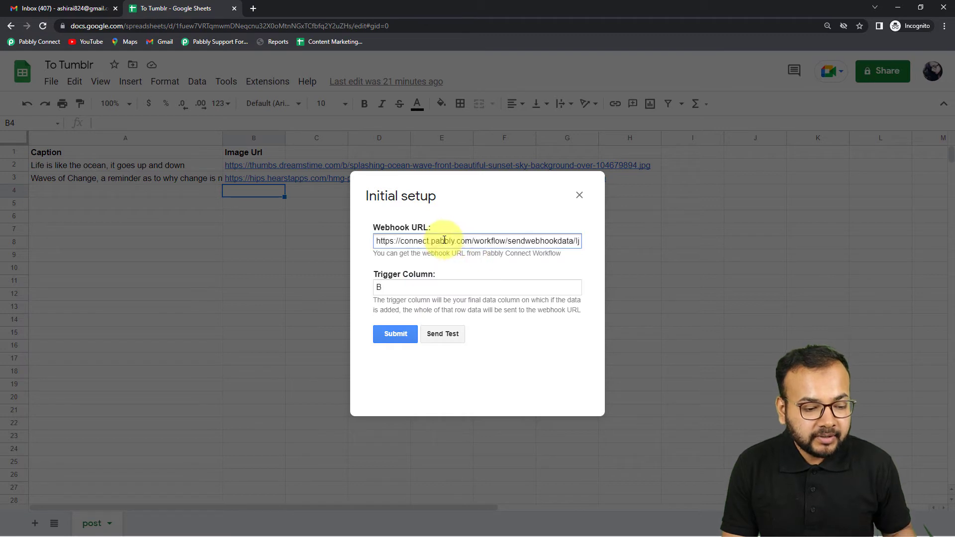
key(ctrl+a)
key(BackSpace)
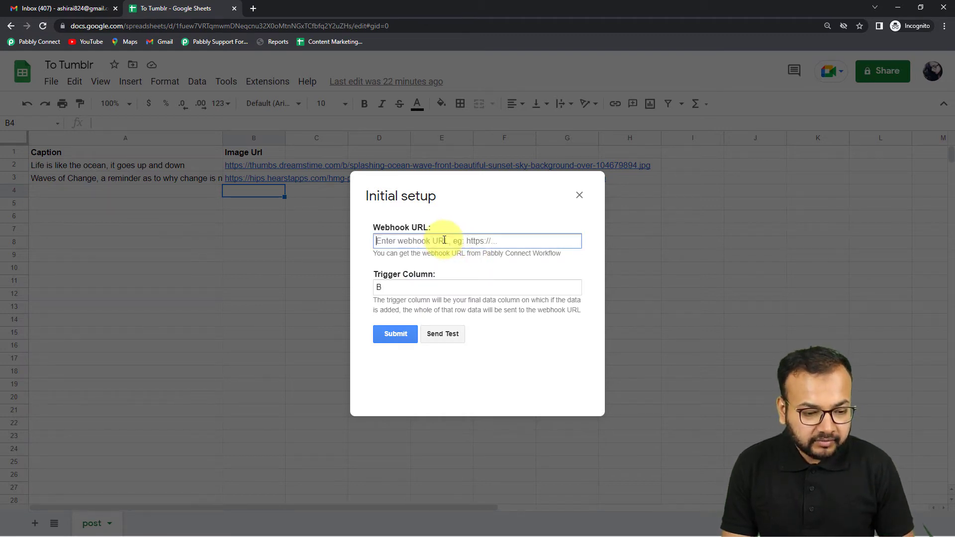
right_click(444, 240)
click(465, 323)
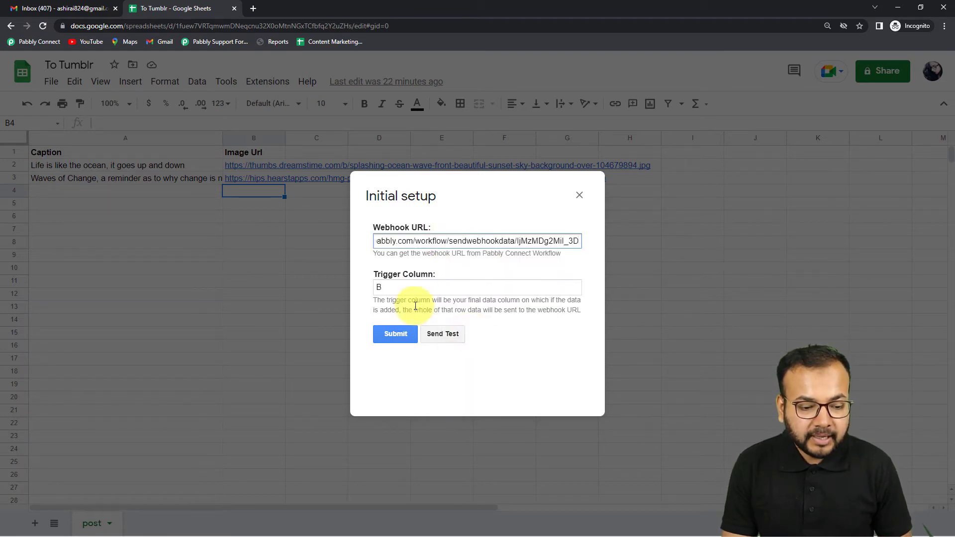
click(494, 323)
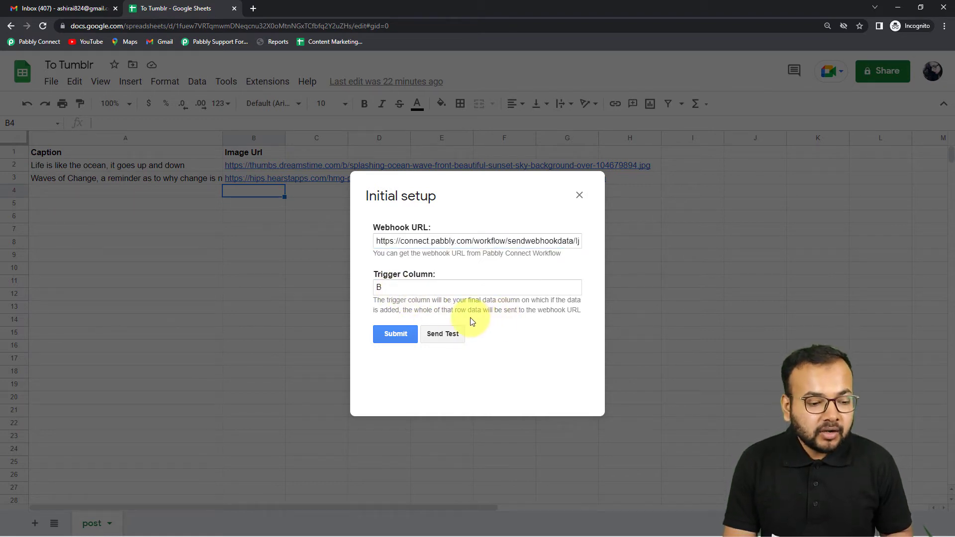
- Switch to the Pabbly Connect workflow and view the trigger's webhook response section
mouse_move(239, 524)
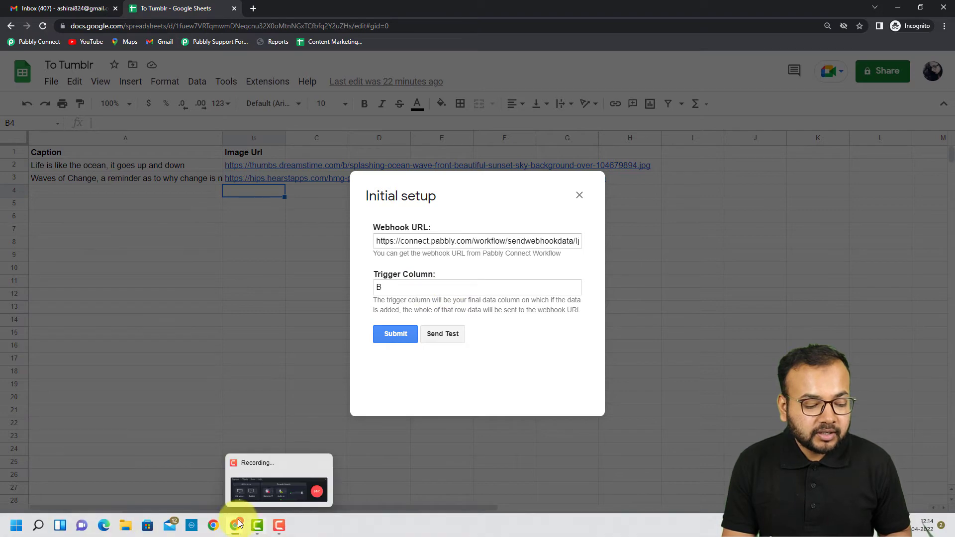
click(219, 476)
scroll(413, 246, down, 2)
scroll(413, 246, down, 2)
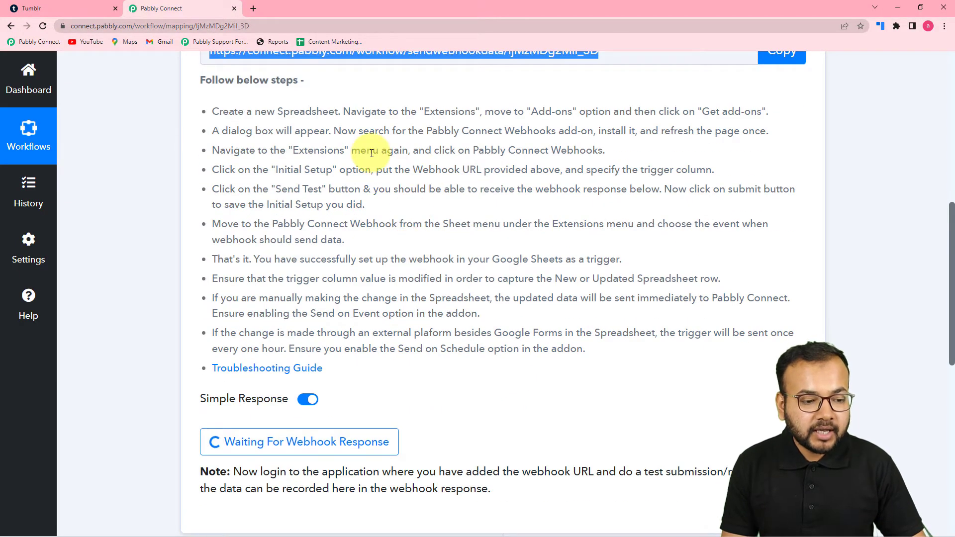
scroll(372, 152, down, 2)
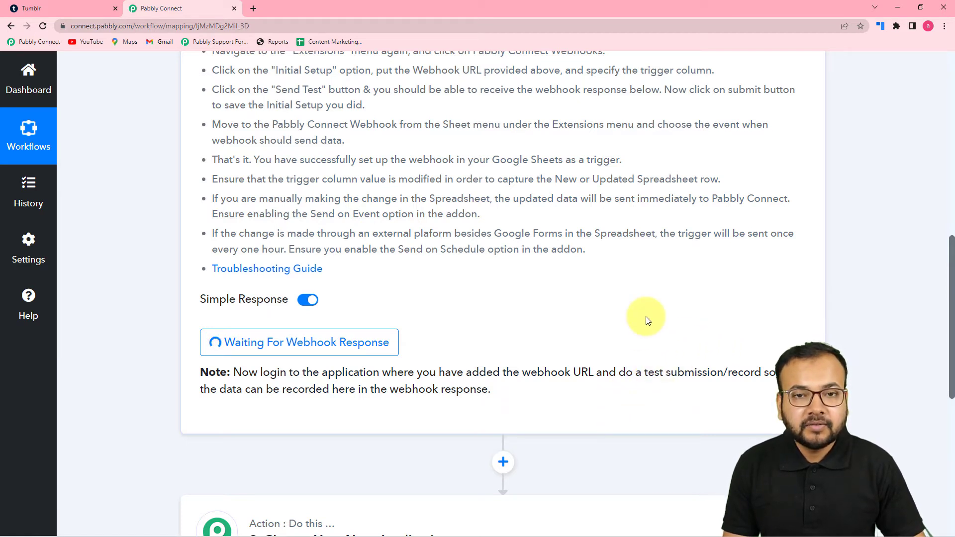
- Return to the spreadsheet and send test data from the initial setup
click(890, 11)
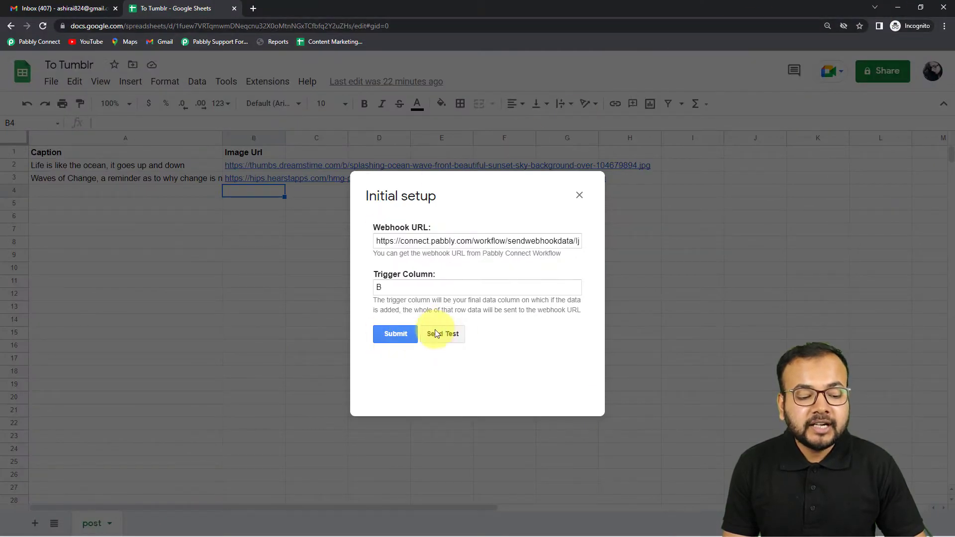
click(454, 334)
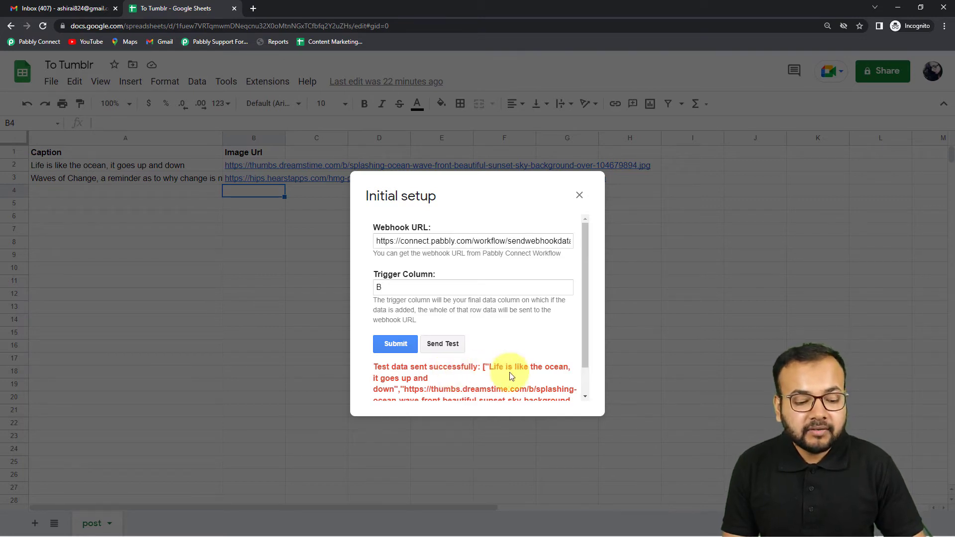
scroll(524, 364, down, 1)
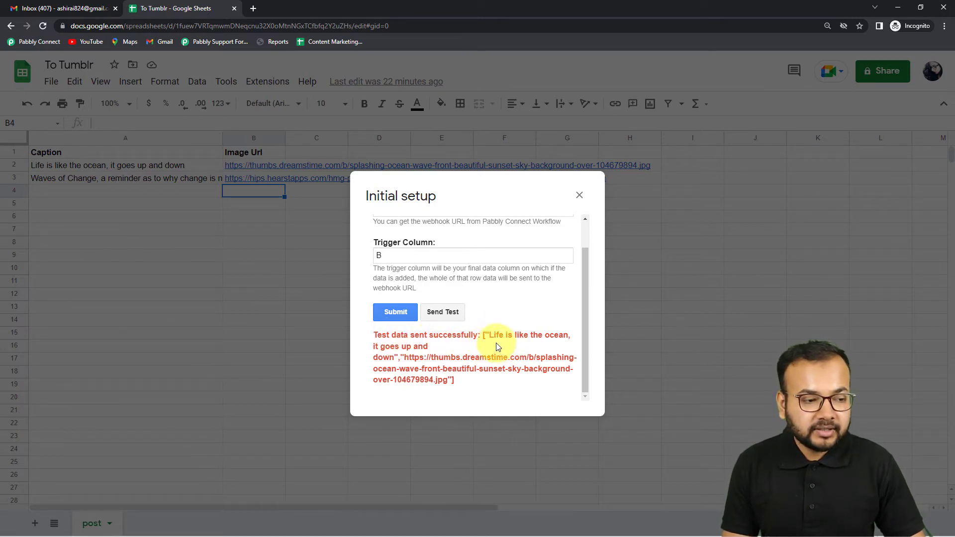
- Switch to Pabbly Connect and review the received webhook response fields
mouse_move(234, 523)
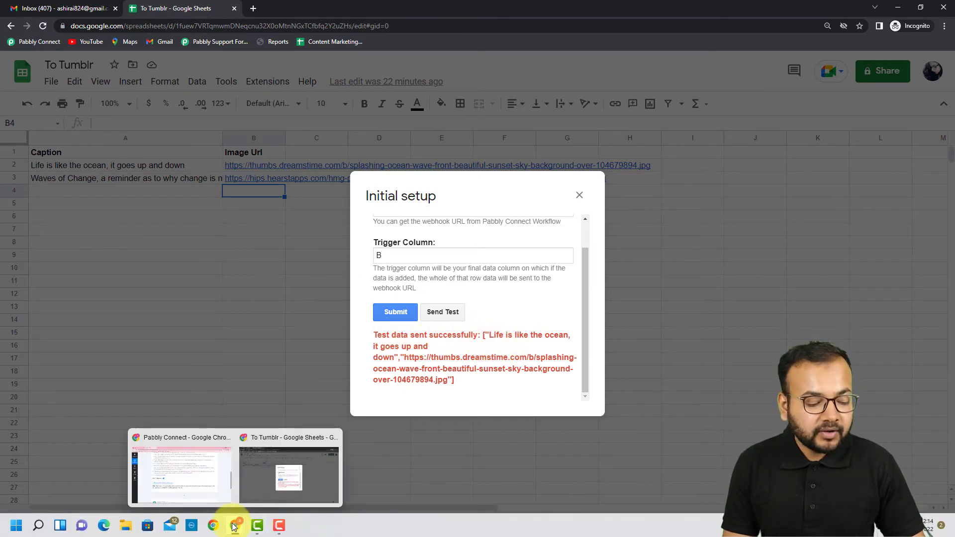
click(225, 485)
scroll(352, 377, down, 4)
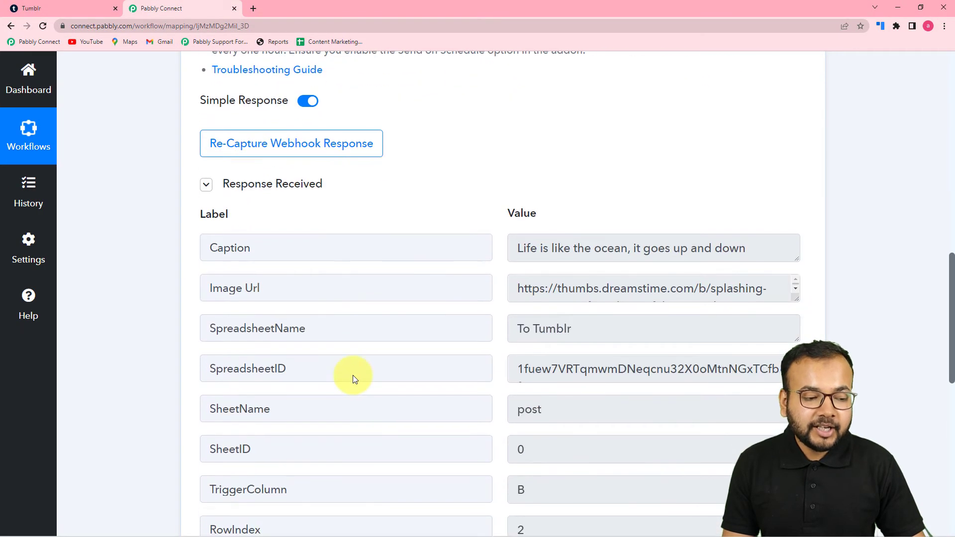
scroll(351, 276, down, 2)
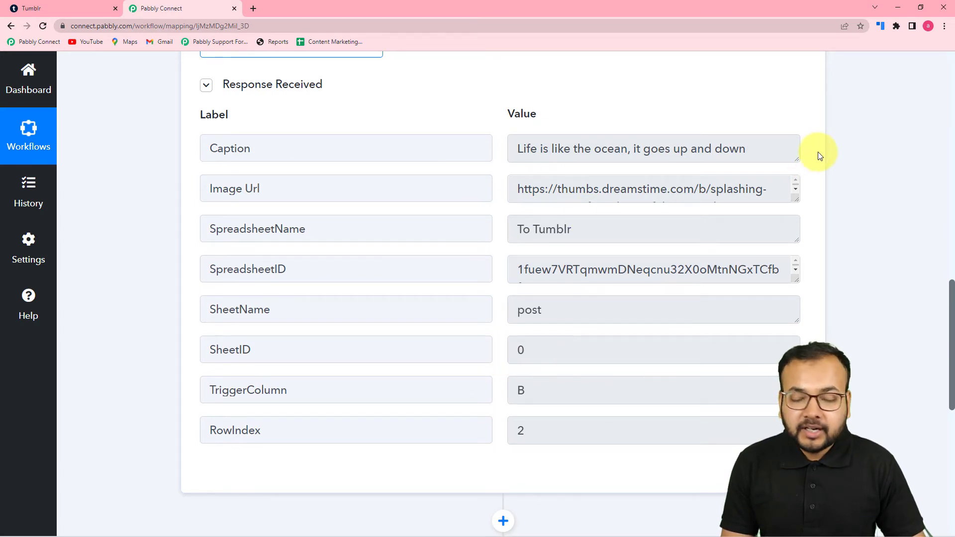
- Return to the spreadsheet and submit the initial setup
click(899, 7)
click(397, 312)
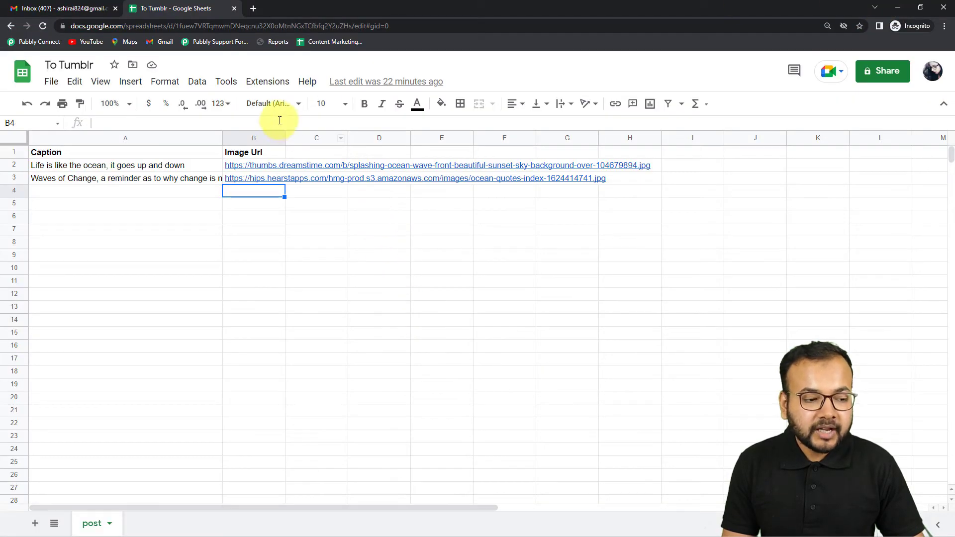
- Check the add-on's Send On Event option in the extensions menu
click(271, 87)
mouse_move(273, 249)
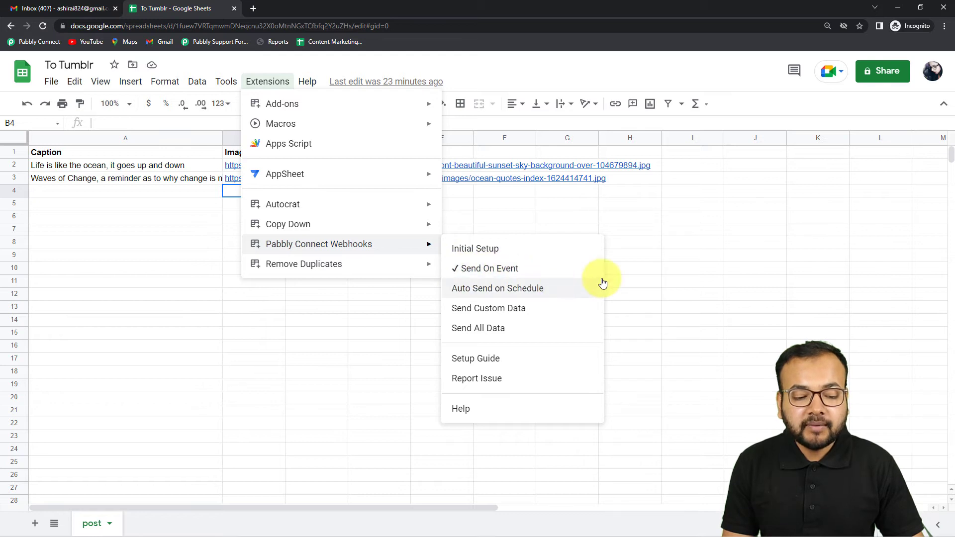
click(648, 238)
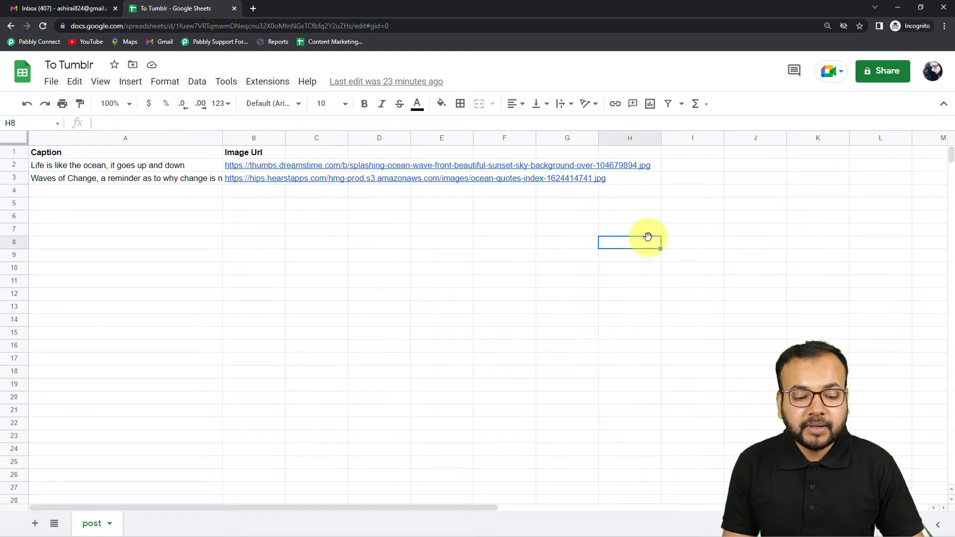
click(168, 196)
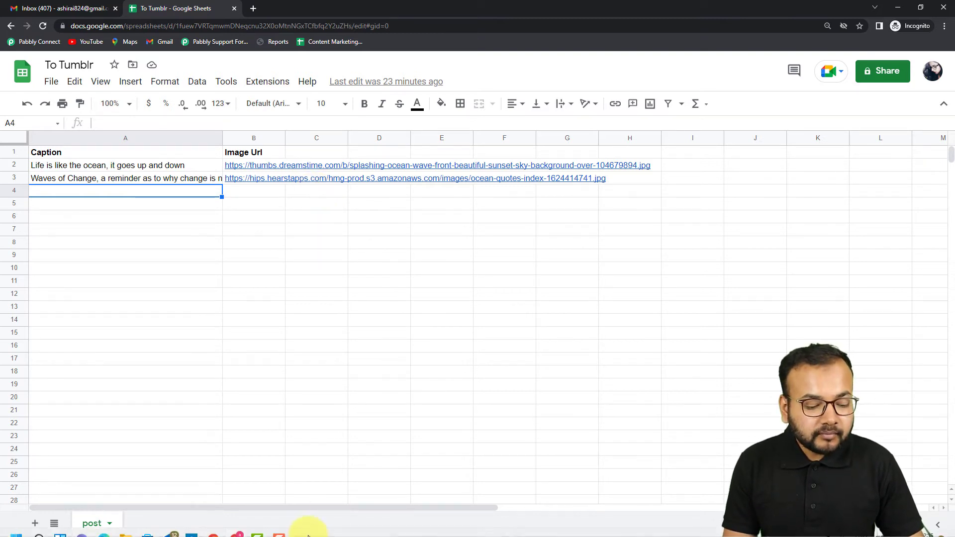
- In Pabbly Connect, choose Tumblr as the action app with the Create Photo Post event
mouse_move(235, 526)
click(224, 465)
scroll(294, 341, down, 5)
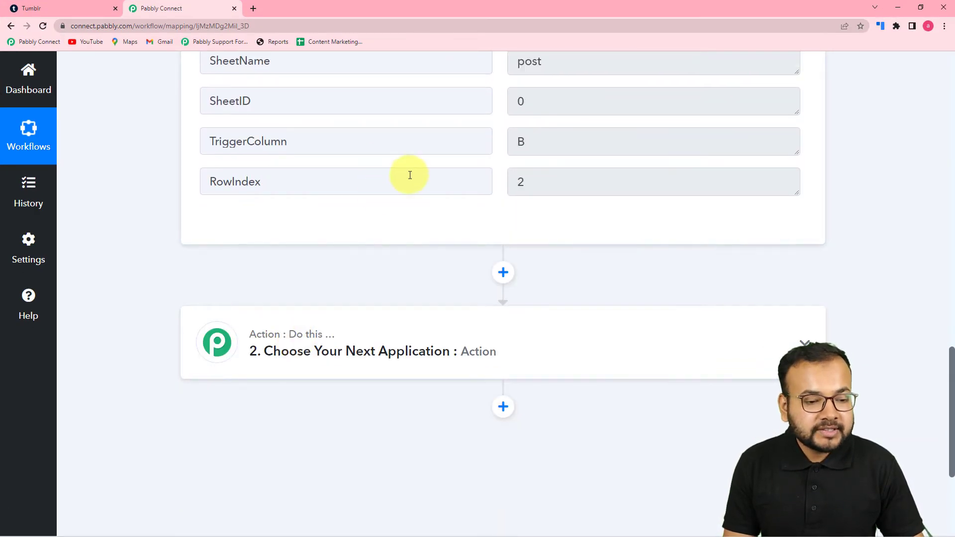
scroll(457, 144, up, 2)
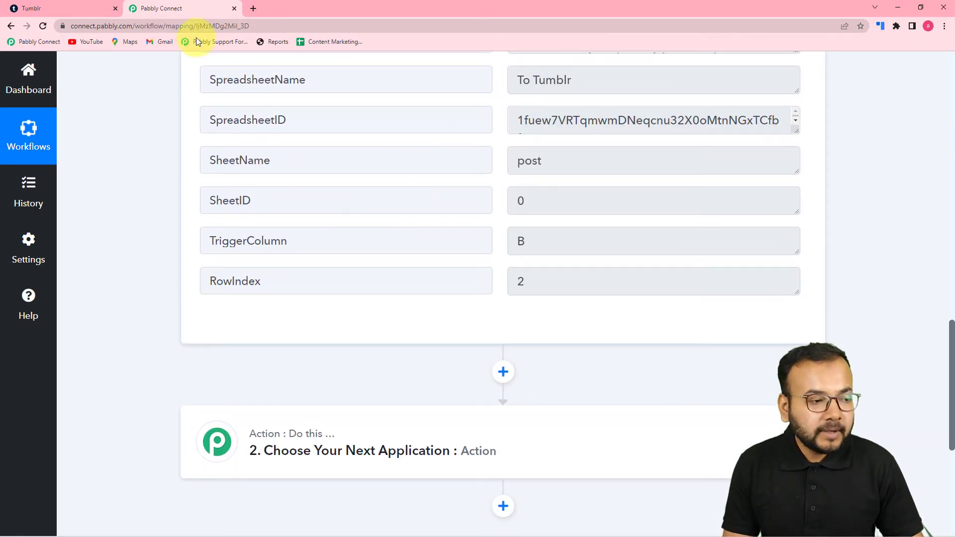
scroll(203, 355, down, 5)
click(399, 204)
click(262, 186)
text(tumblr)
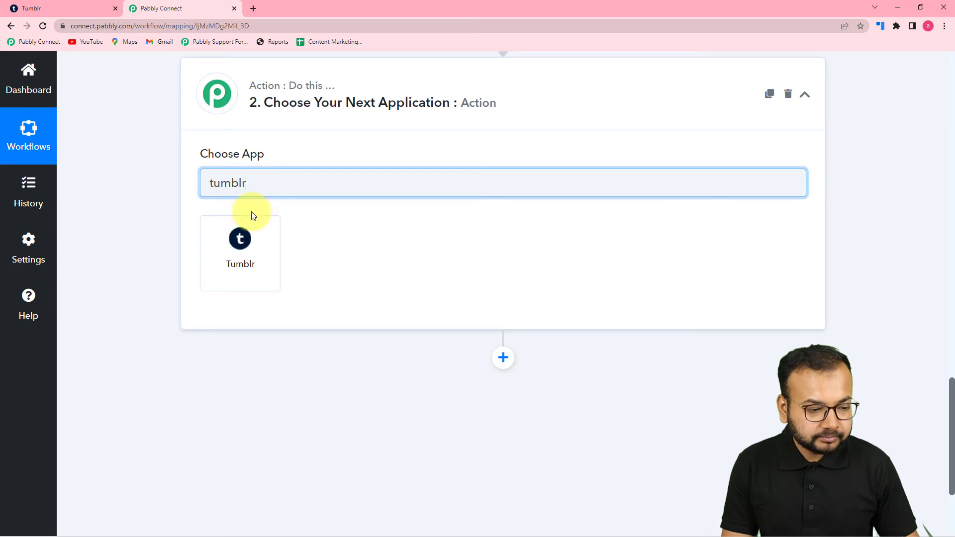
click(235, 242)
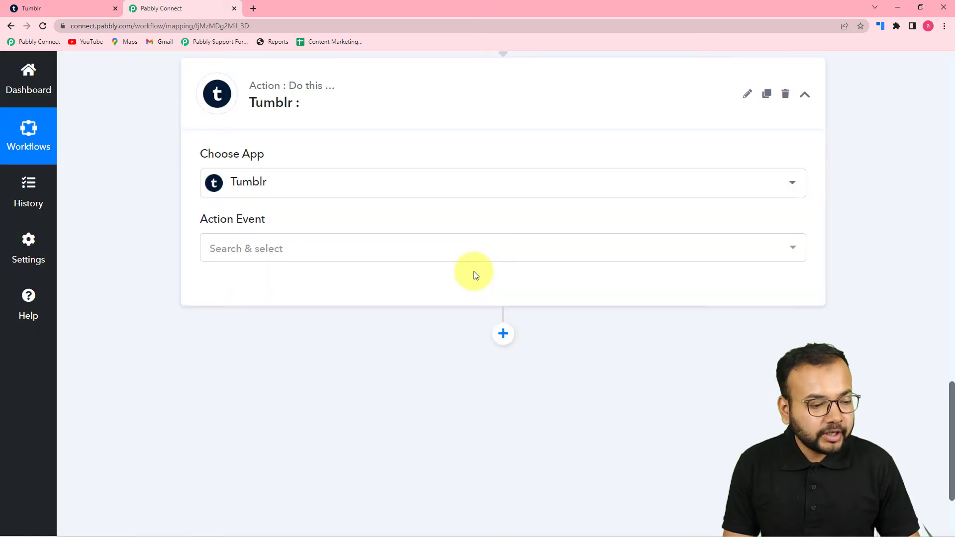
click(352, 247)
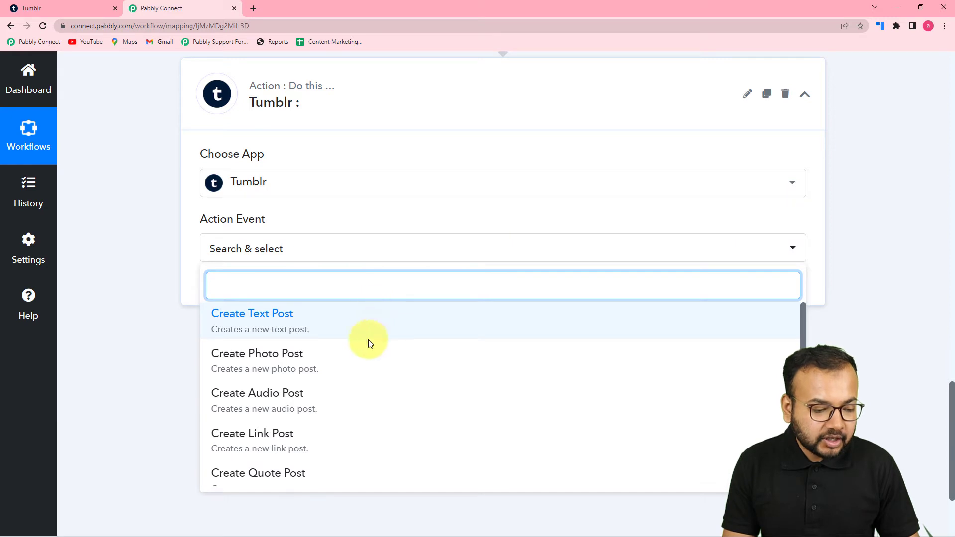
click(283, 362)
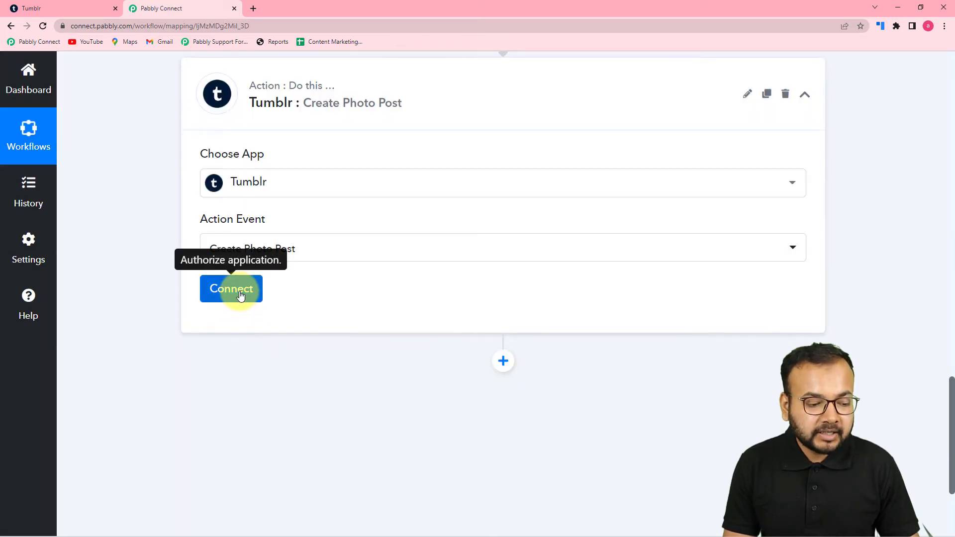
- Add a new Tumblr connection and allow Pabbly Connect access in the authorization popup
click(241, 291)
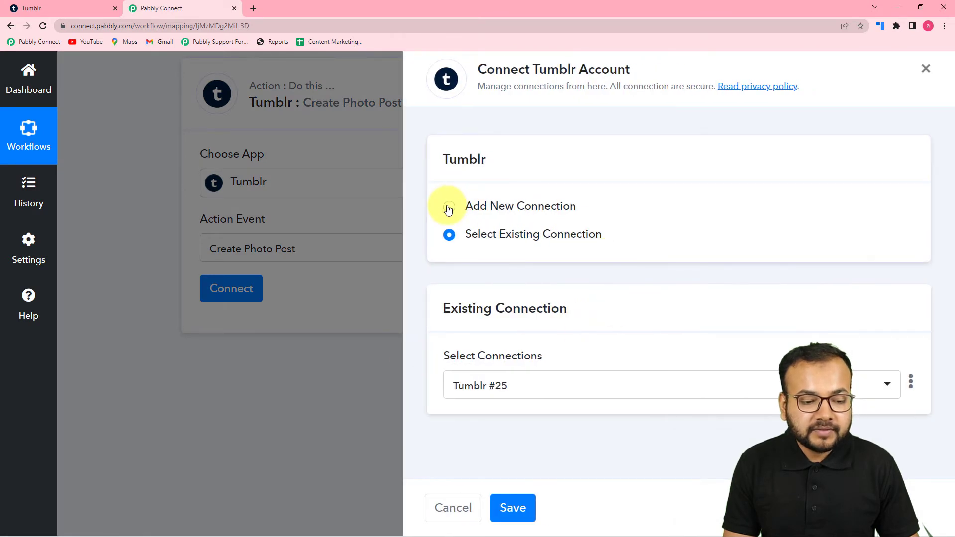
click(449, 207)
click(490, 364)
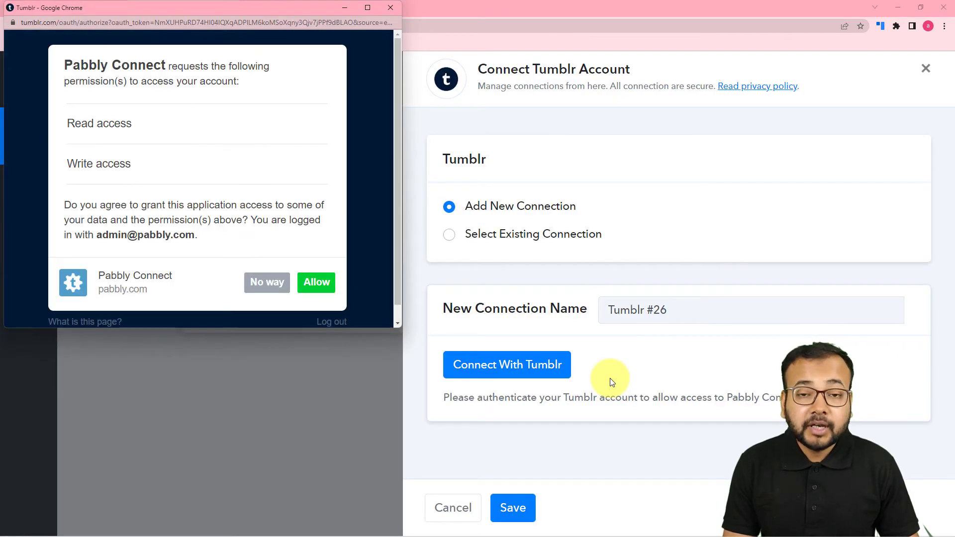
drag(264, 10, 572, 62)
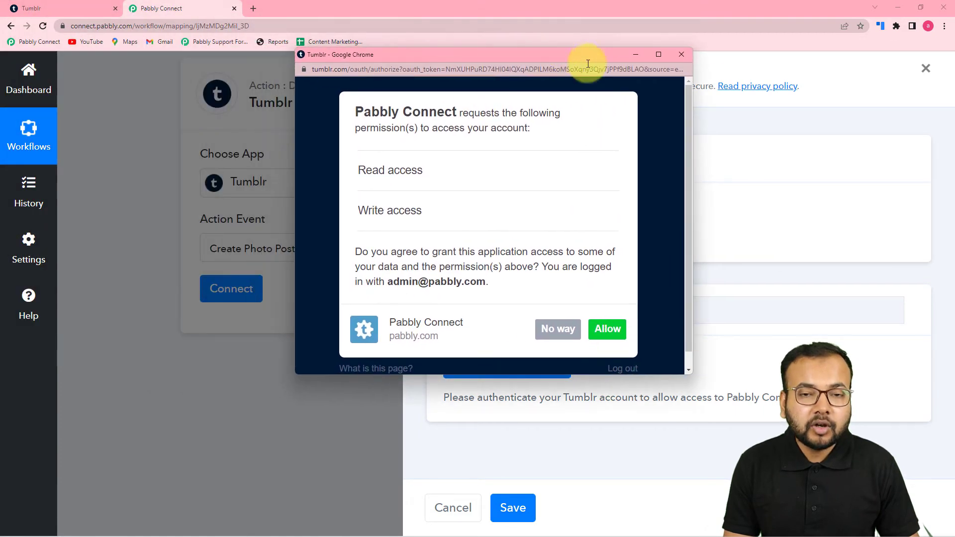
click(79, 6)
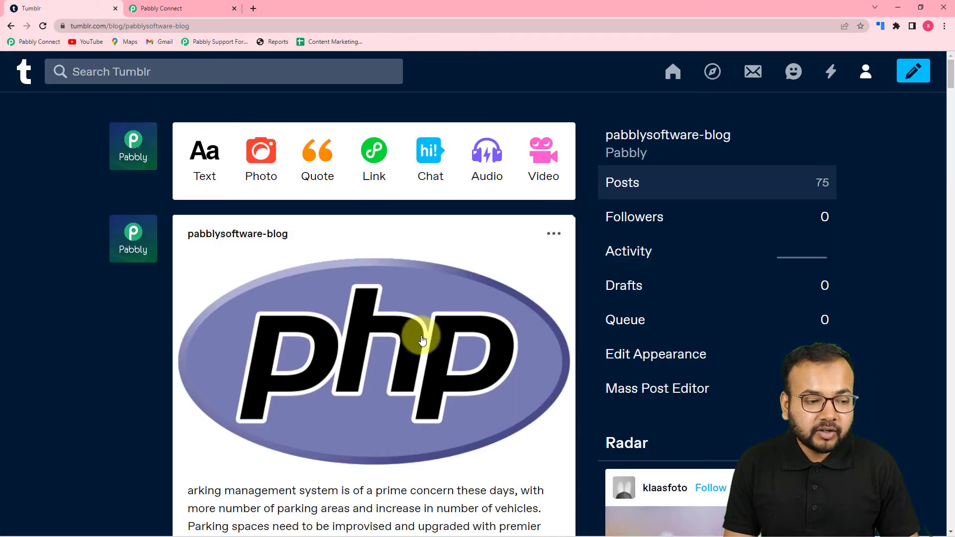
click(205, 7)
click(514, 368)
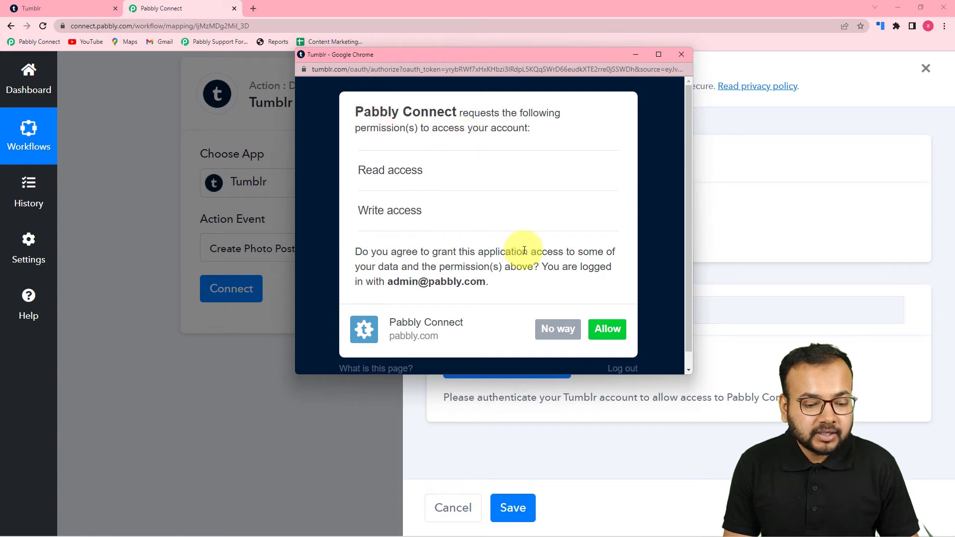
click(608, 330)
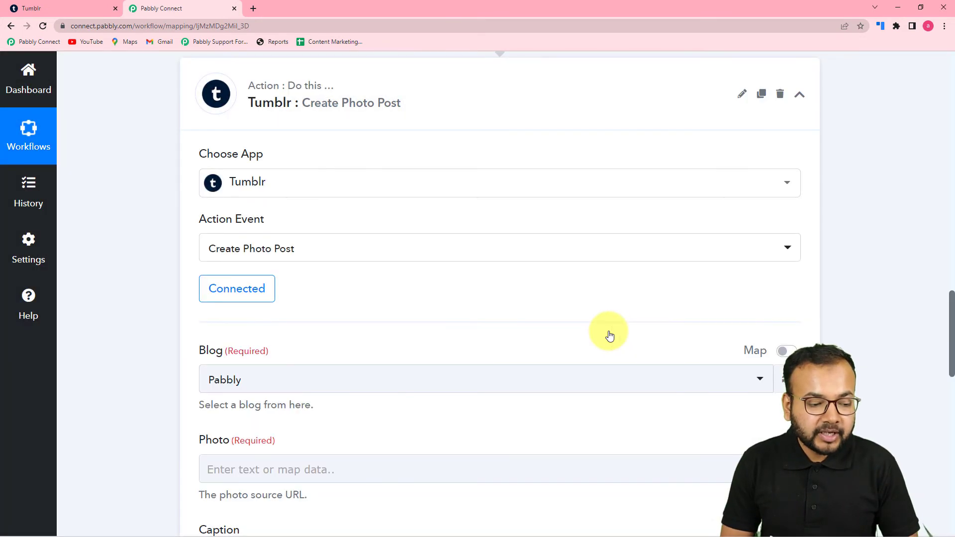
scroll(559, 321, down, 3)
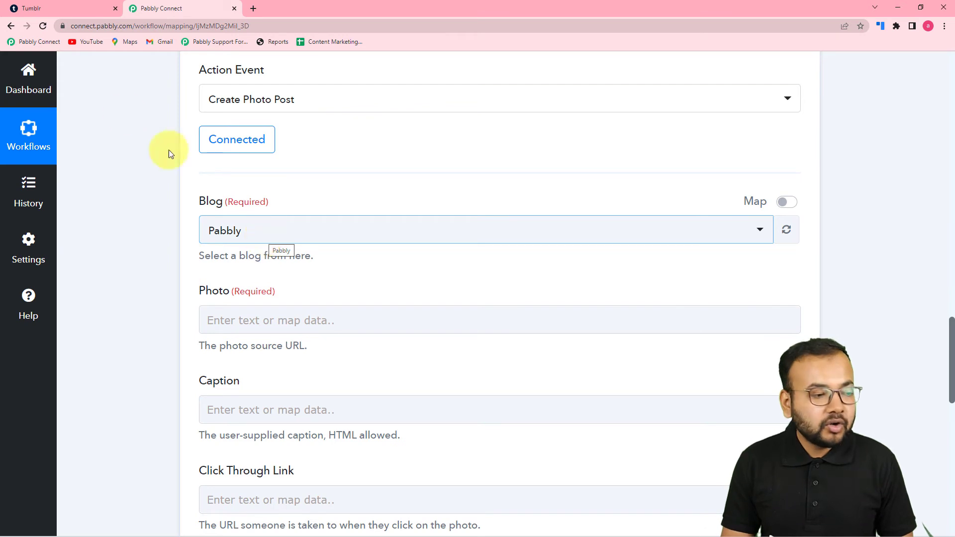
- Compare the selected blog with the Tumblr blog and review the Create Photo Post fields and trigger response data
click(89, 10)
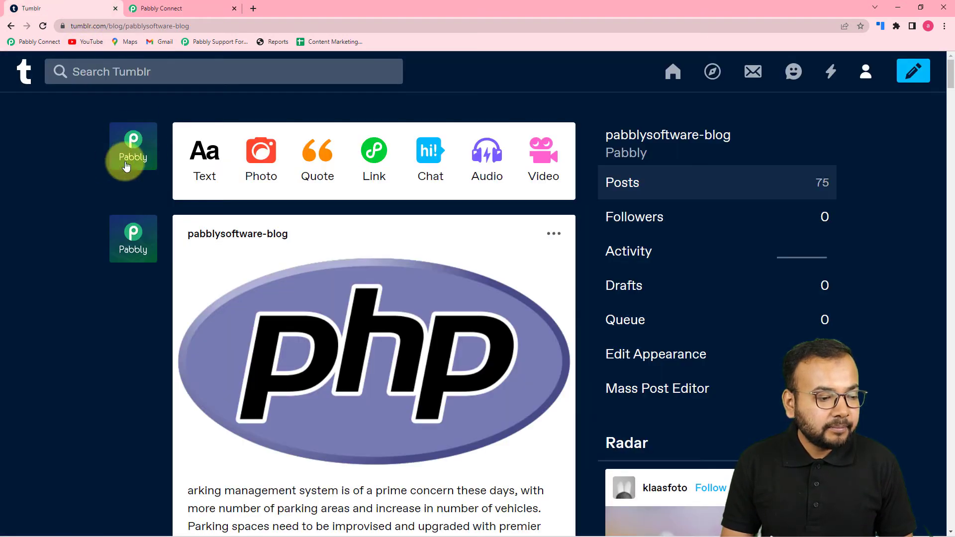
click(199, 10)
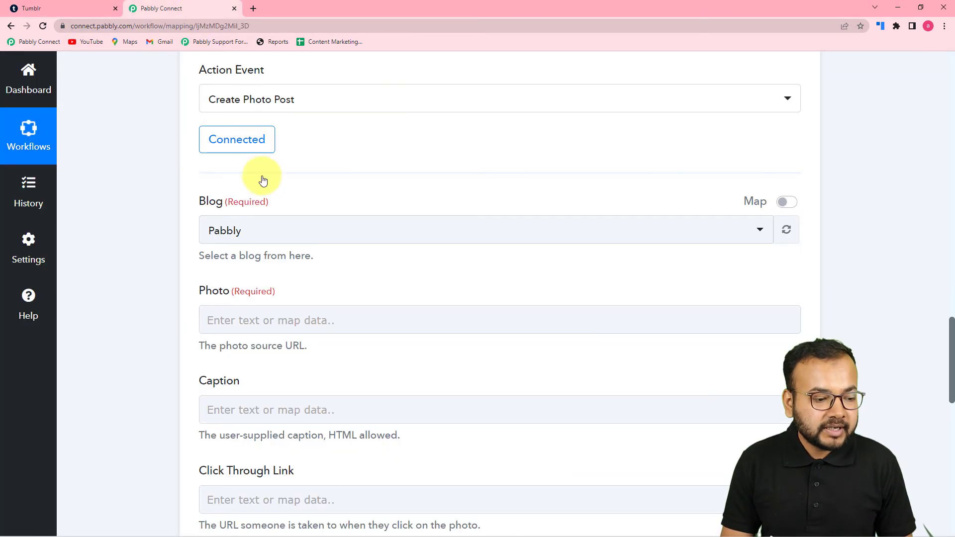
click(279, 238)
click(271, 291)
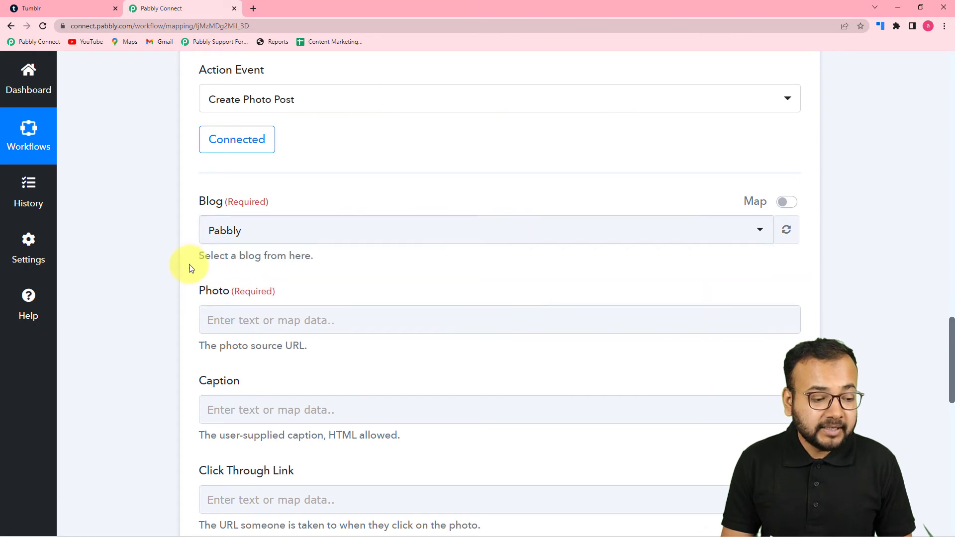
scroll(171, 256, down, 3)
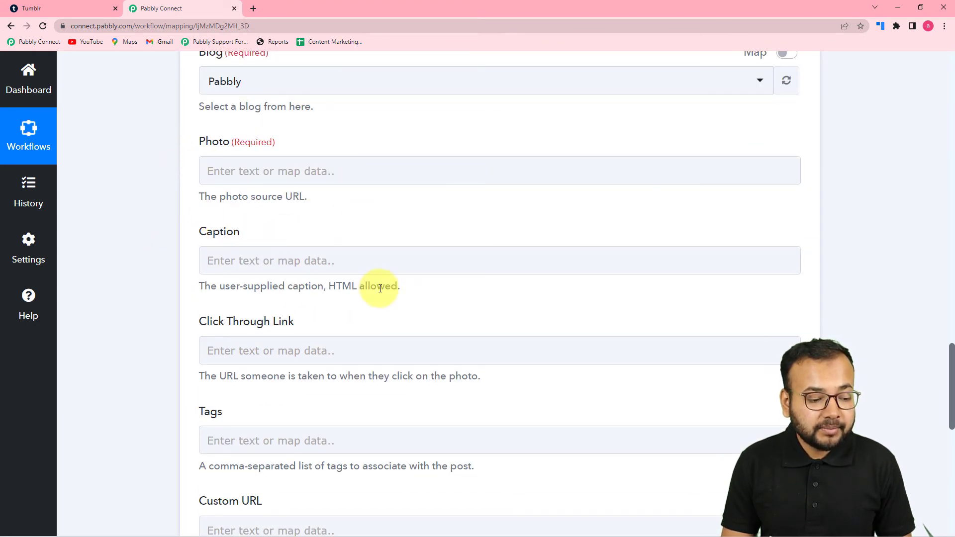
scroll(377, 286, down, 6)
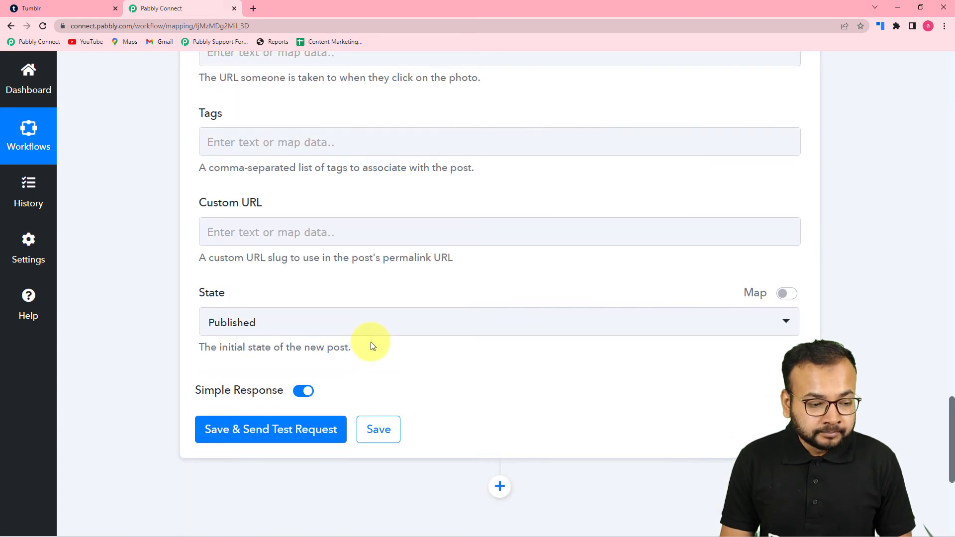
scroll(368, 341, up, 12)
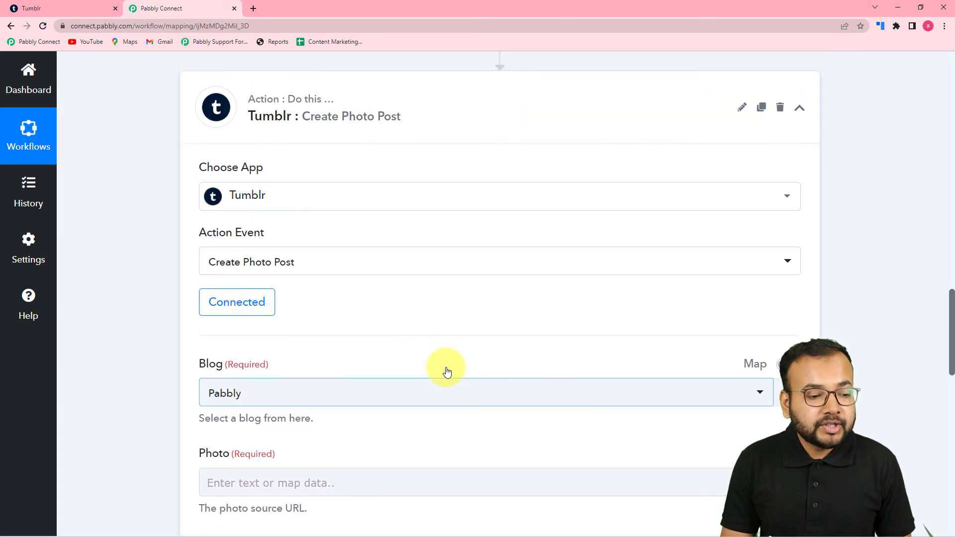
scroll(446, 371, up, 11)
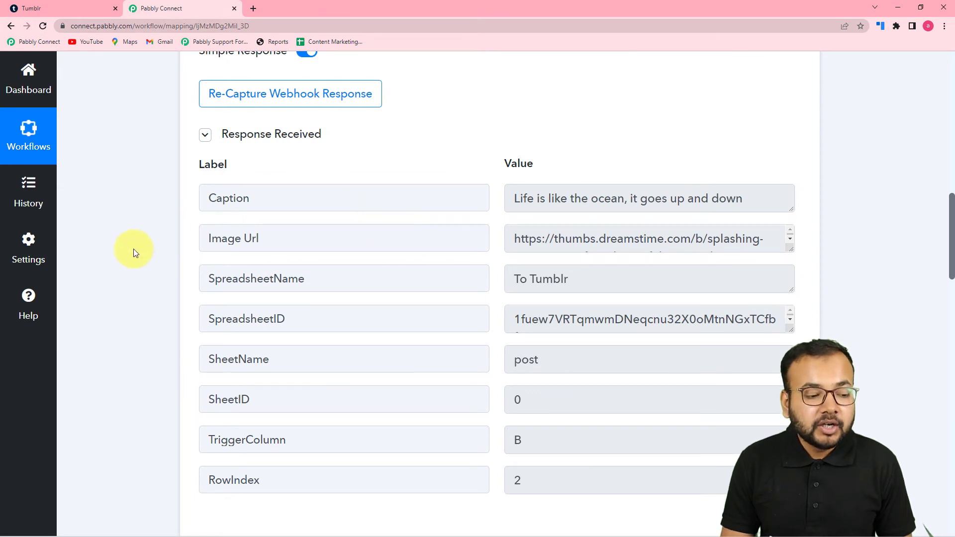
scroll(131, 250, down, 8)
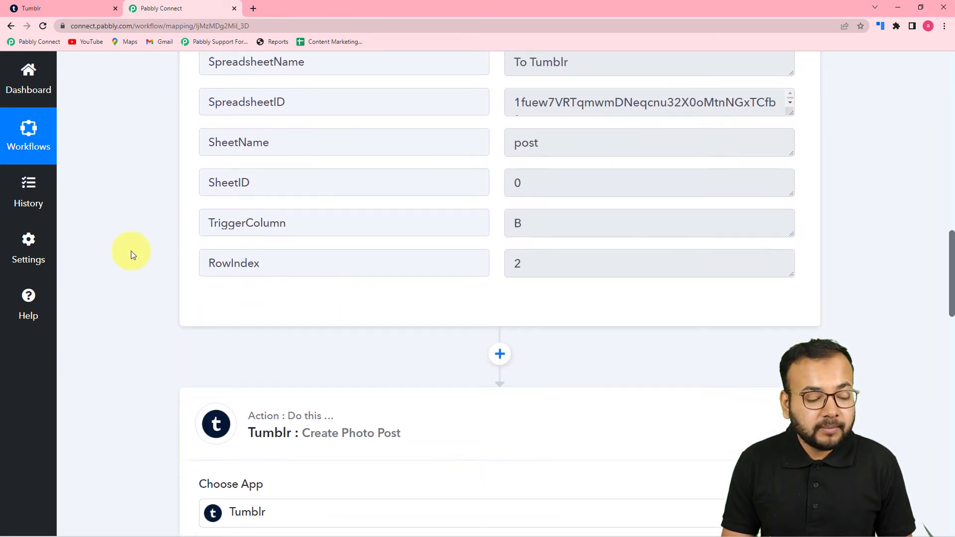
scroll(130, 251, down, 11)
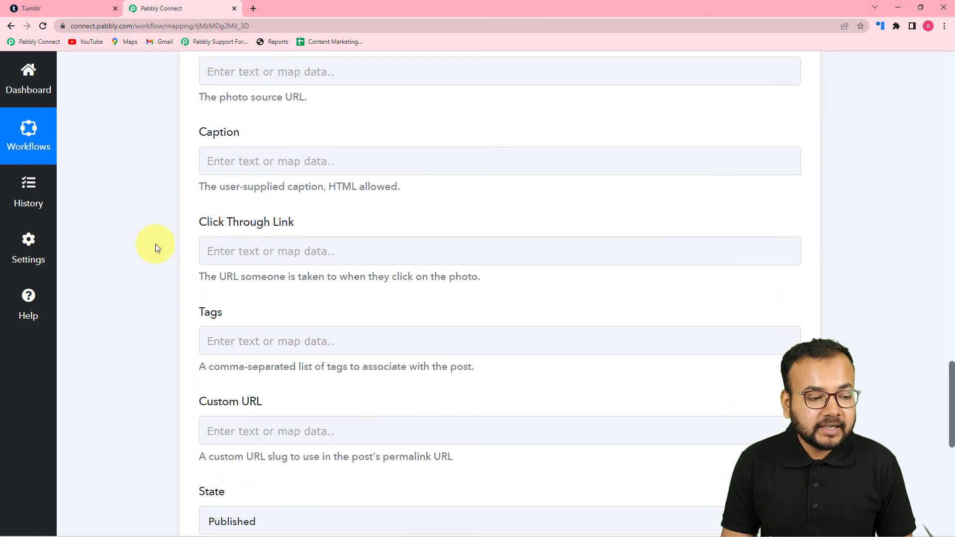
scroll(312, 333, up, 3)
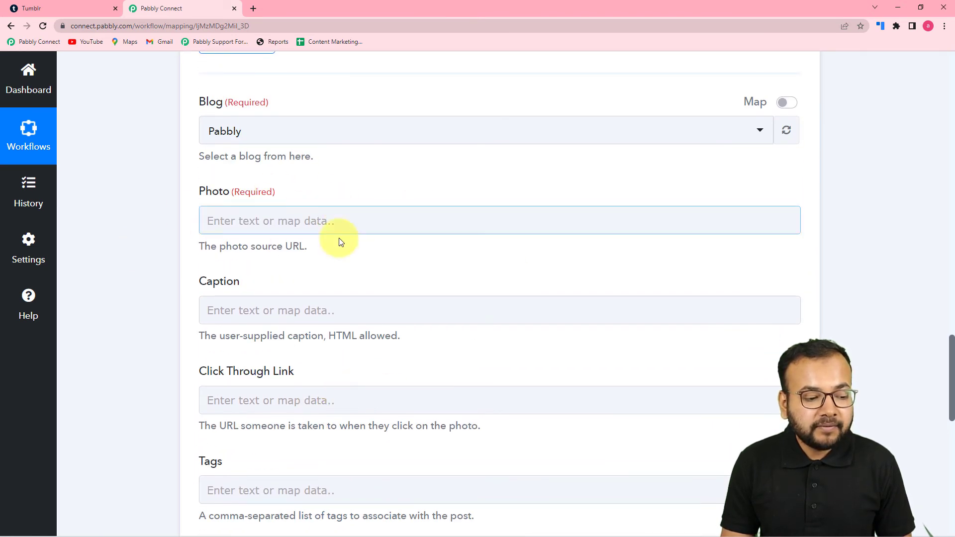
- Map the Google Sheets step's Image Url into the Photo field
click(297, 222)
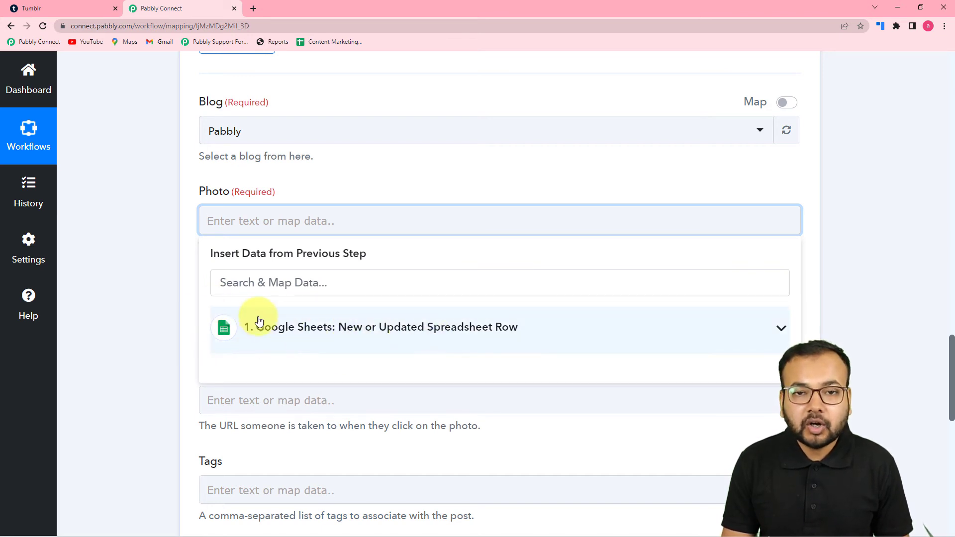
click(320, 341)
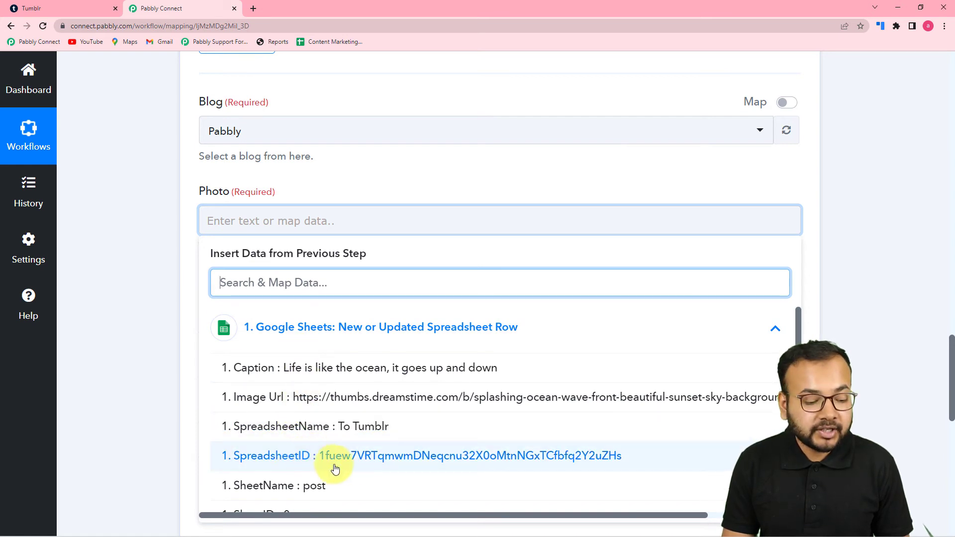
click(332, 401)
click(120, 295)
scroll(119, 294, down, 2)
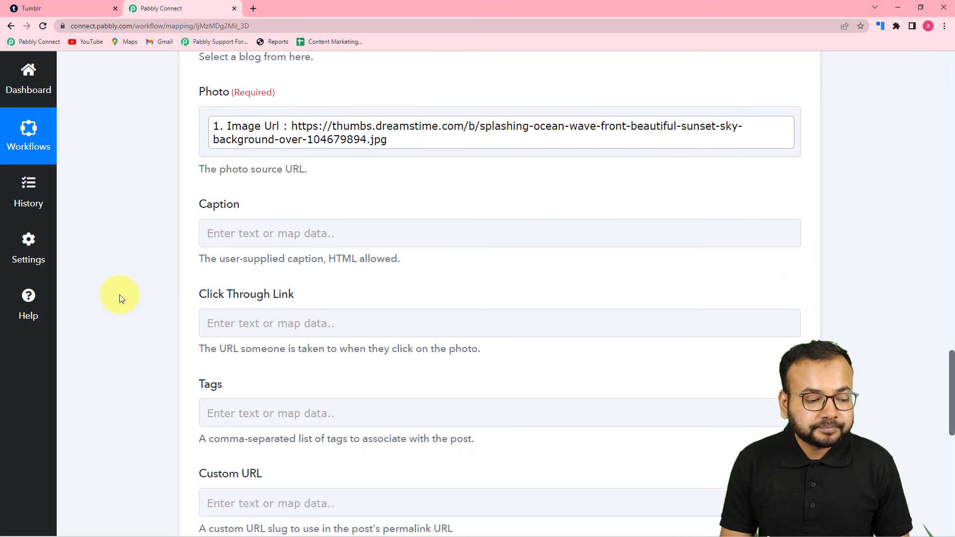
- Map the Google Sheets step's Caption into the Caption field
click(289, 231)
click(240, 339)
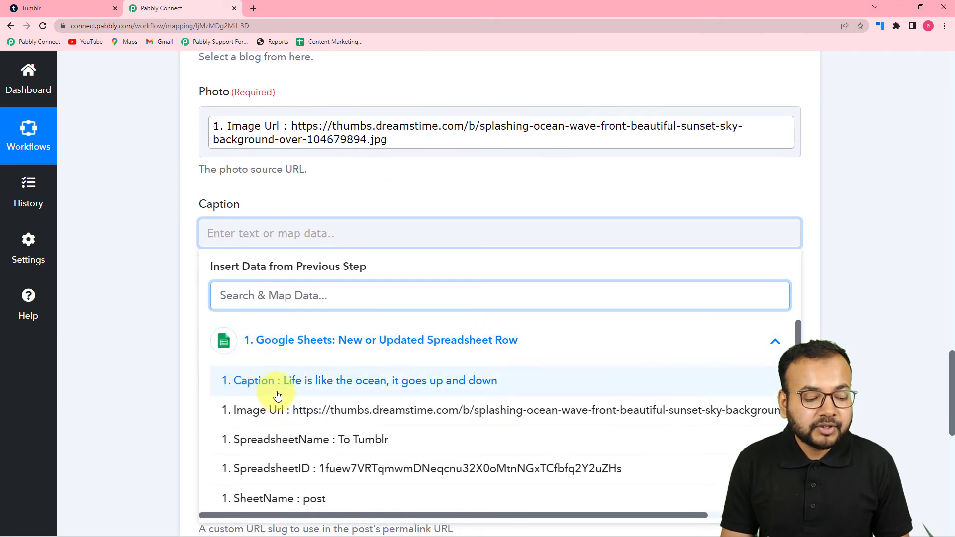
click(277, 395)
click(135, 302)
scroll(135, 302, down, 3)
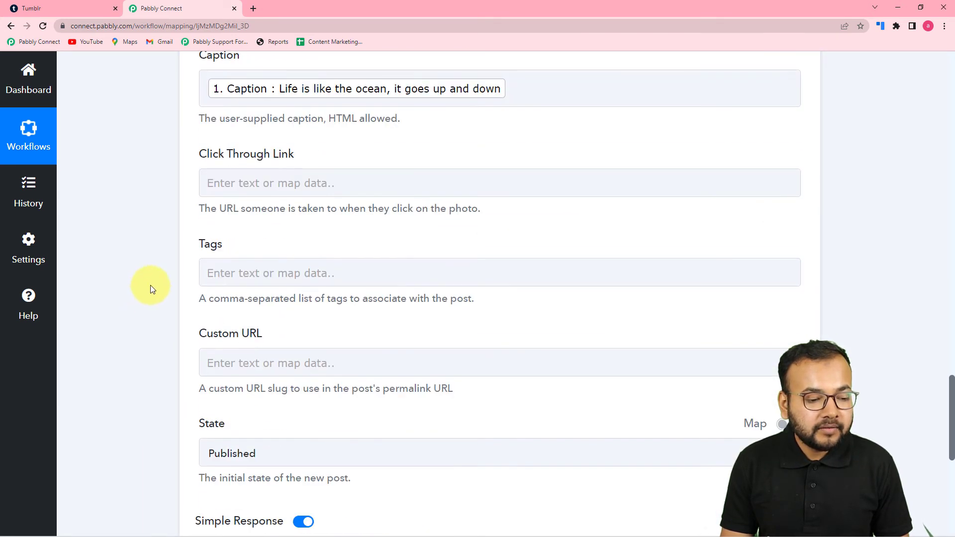
- Leave the optional link, tags and custom URL fields empty and set the post State to Published
click(373, 182)
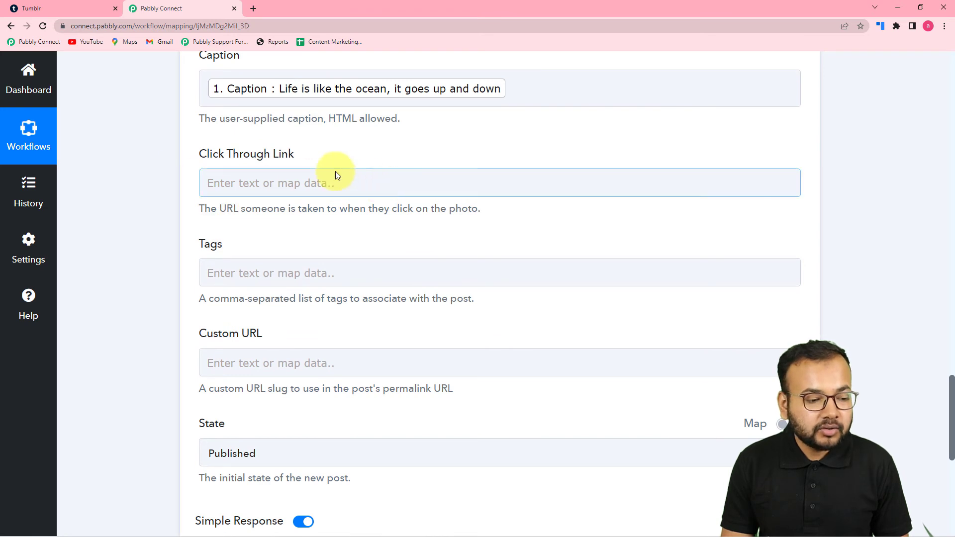
scroll(328, 209, down, 2)
click(284, 178)
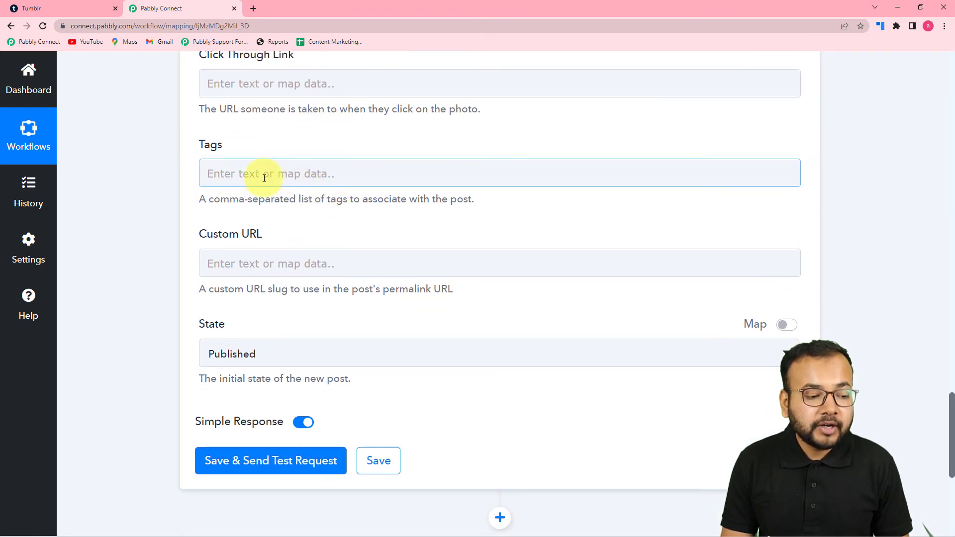
scroll(356, 179, down, 2)
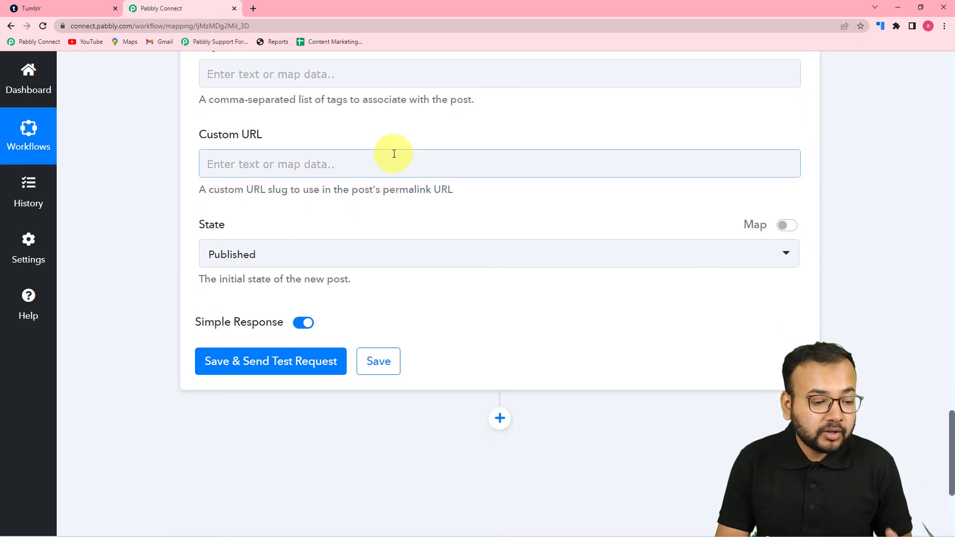
scroll(394, 164, down, 3)
click(285, 108)
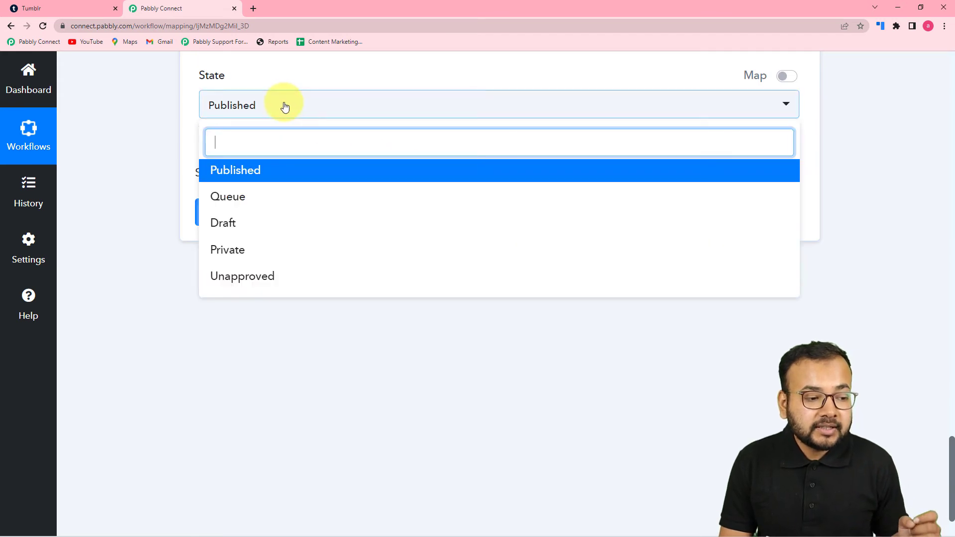
click(254, 173)
scroll(150, 139, up, 1)
scroll(151, 139, up, 5)
click(225, 257)
scroll(171, 251, up, 3)
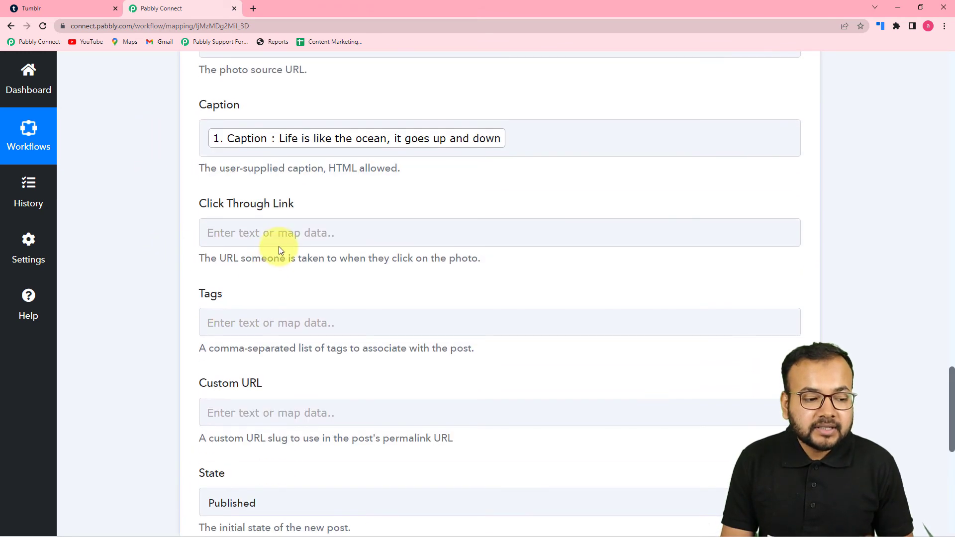
scroll(277, 234, down, 2)
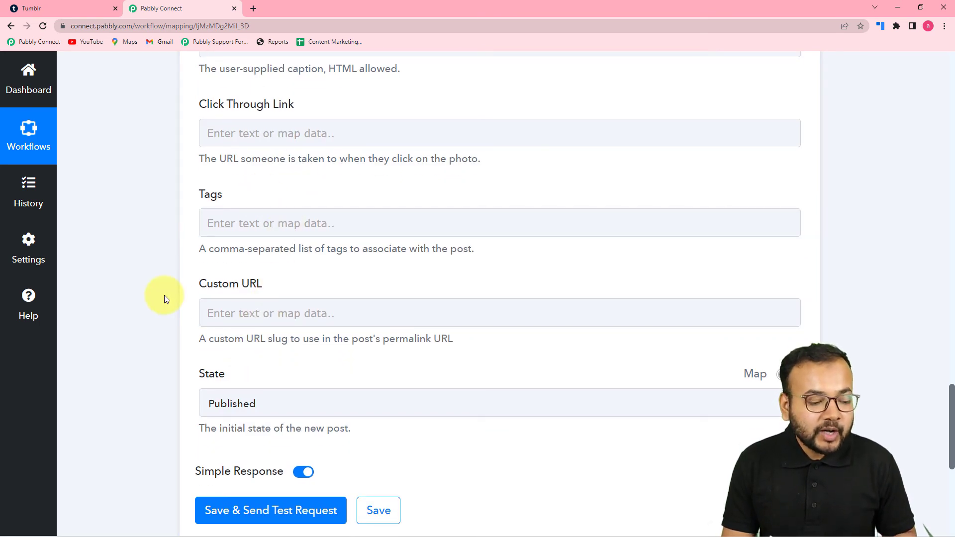
scroll(164, 299, down, 3)
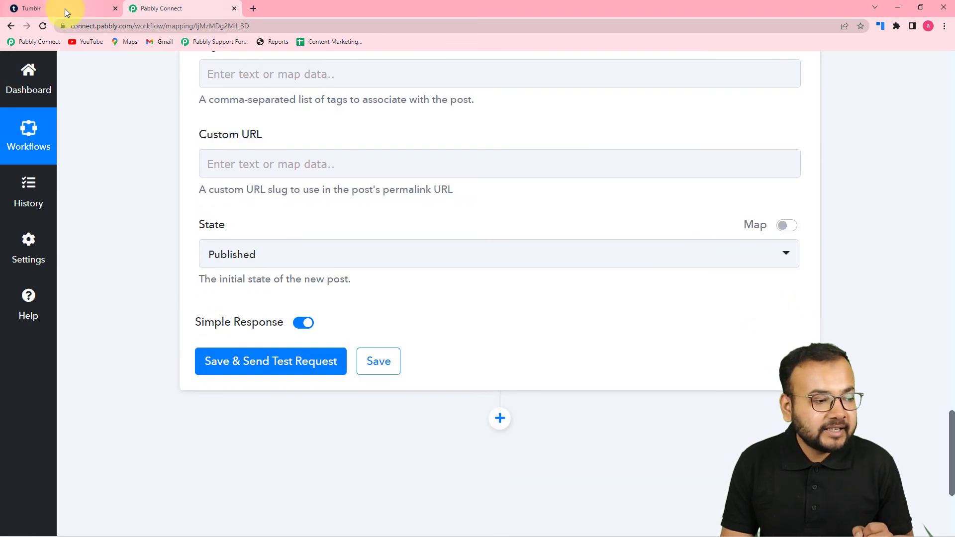
- Save the Tumblr action and send the test request
click(64, 8)
click(180, 5)
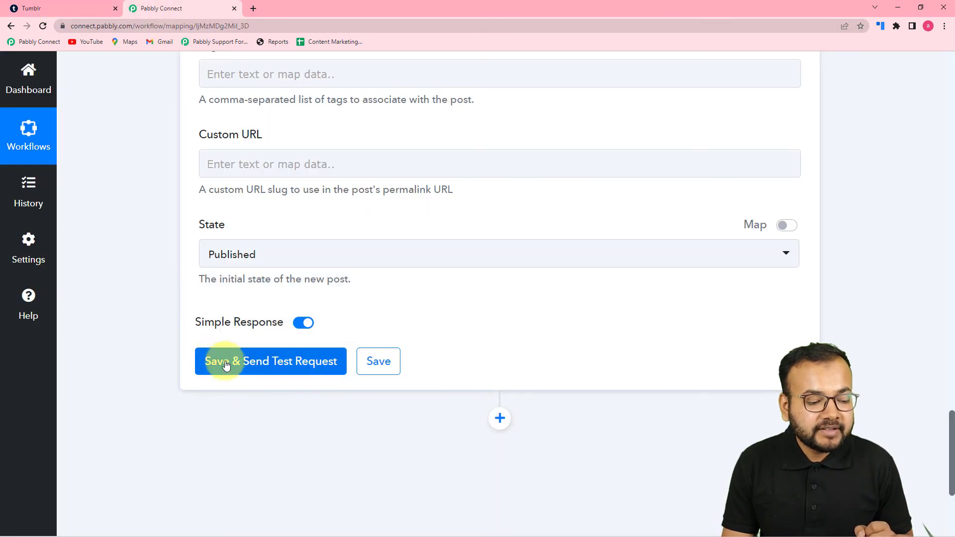
click(59, 6)
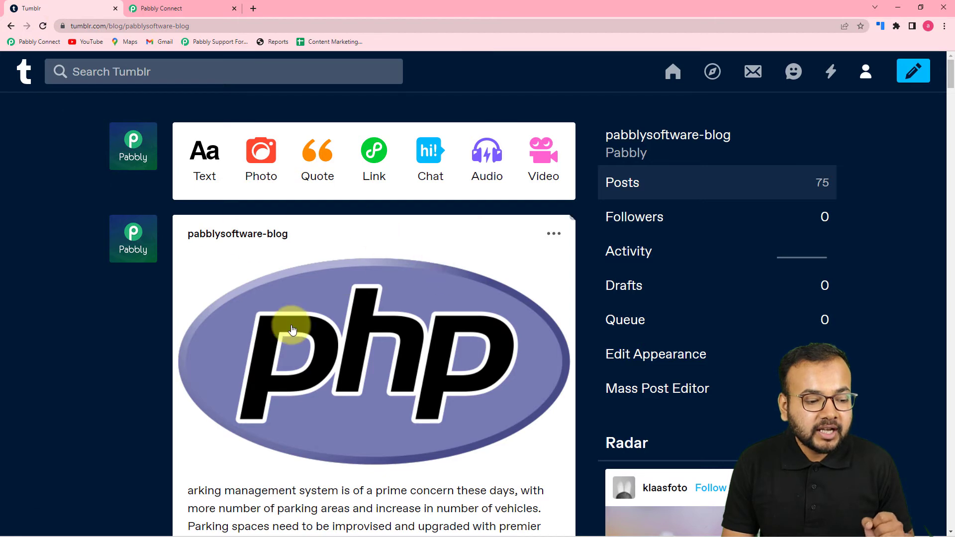
click(199, 13)
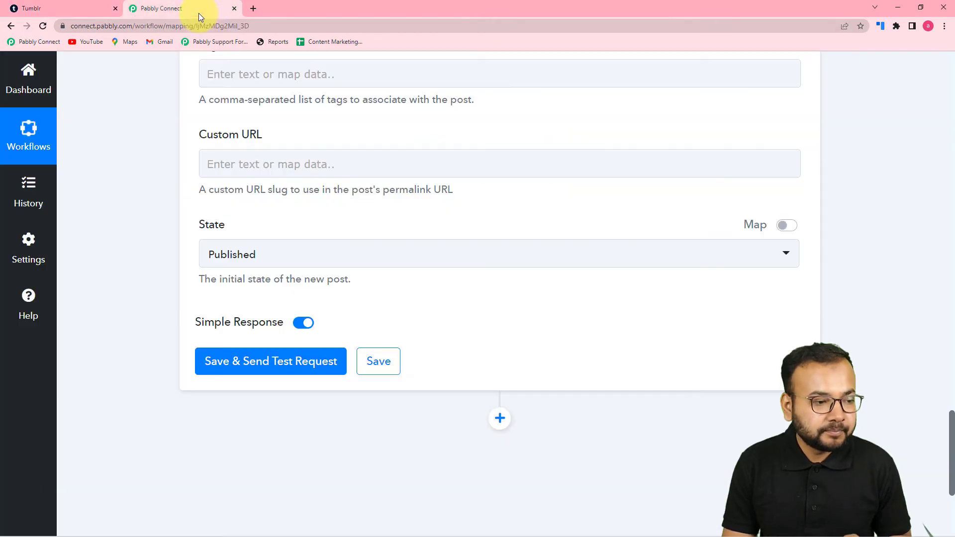
click(240, 367)
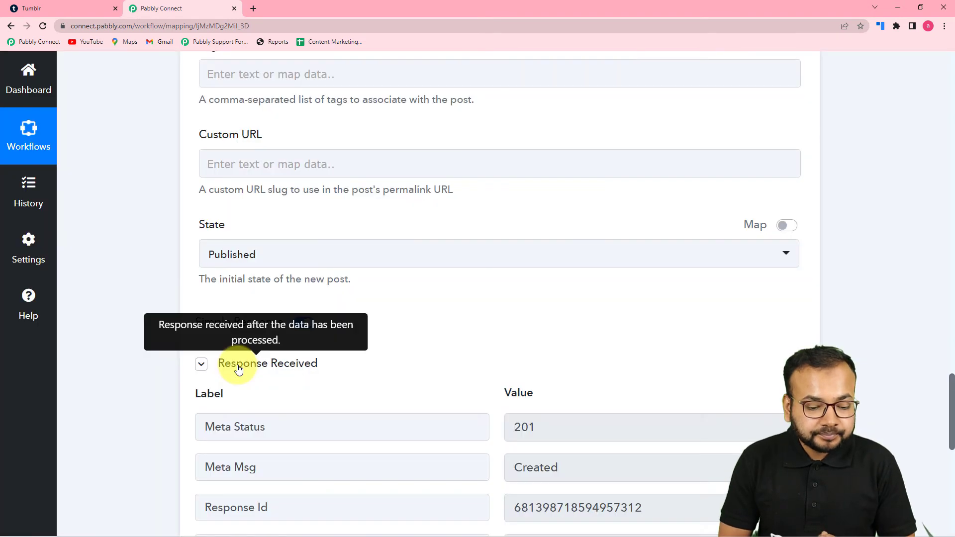
scroll(239, 368, down, 5)
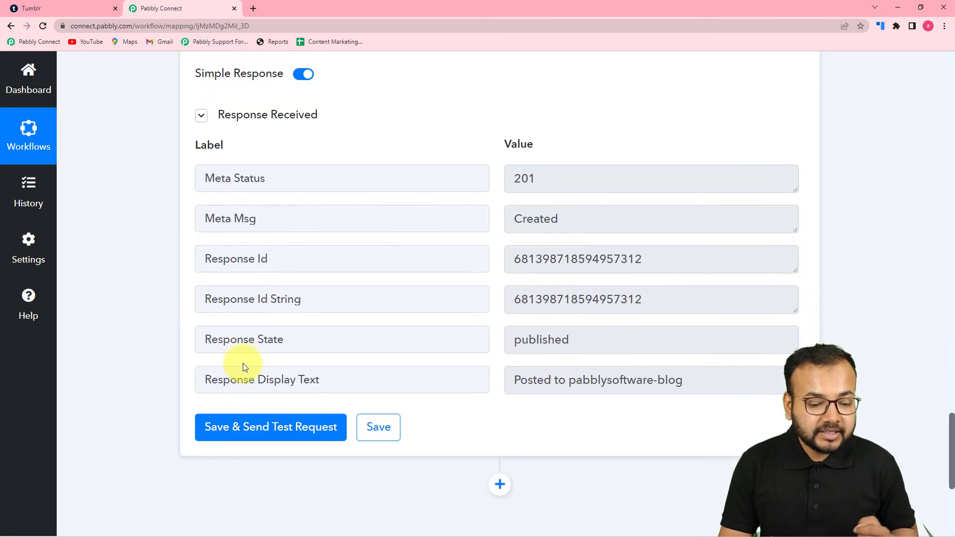
- Reload the Tumblr blog and inspect the newest photo post
click(60, 7)
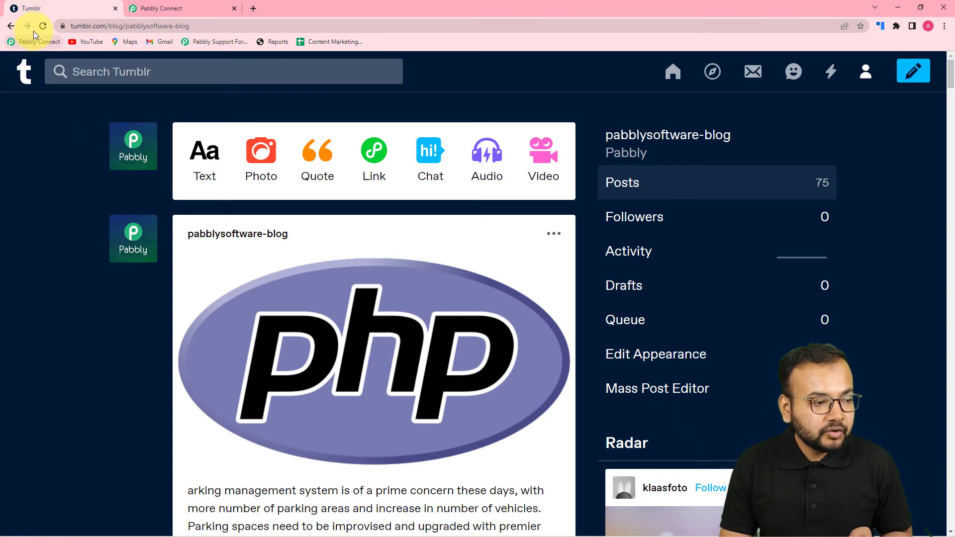
click(41, 26)
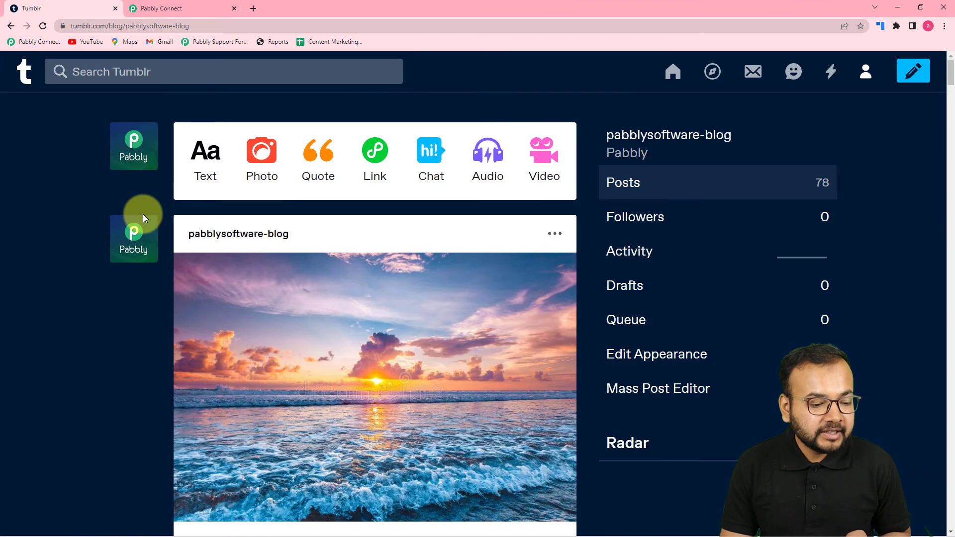
scroll(130, 353, down, 3)
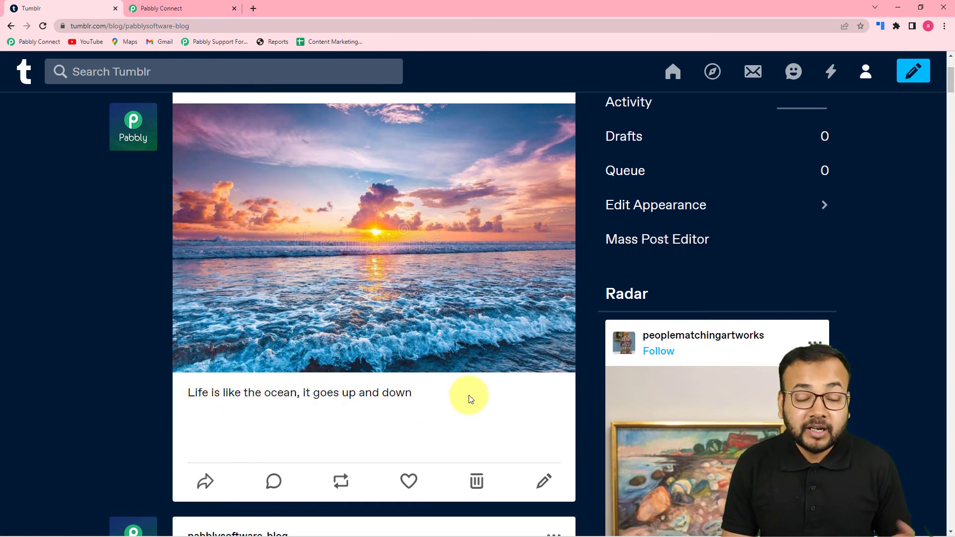
- Open the trigger response's captured Image Url in a new tab and compare it with the Tumblr post's photo
click(154, 9)
scroll(181, 254, up, 13)
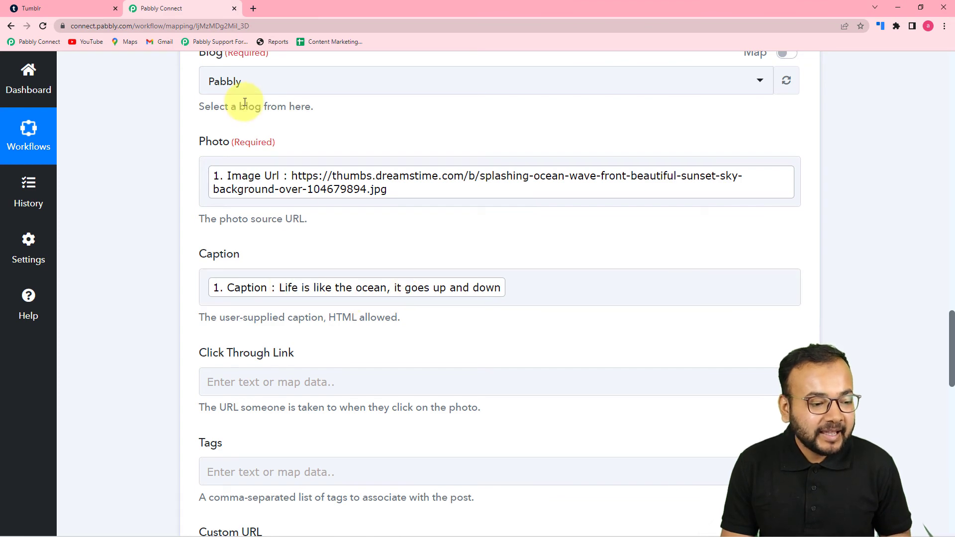
scroll(299, 207, up, 15)
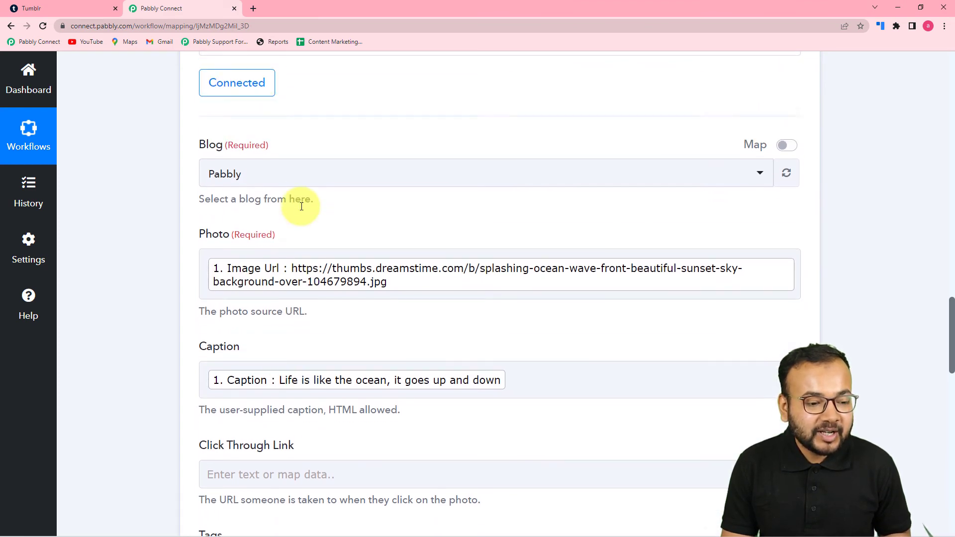
scroll(302, 211, up, 3)
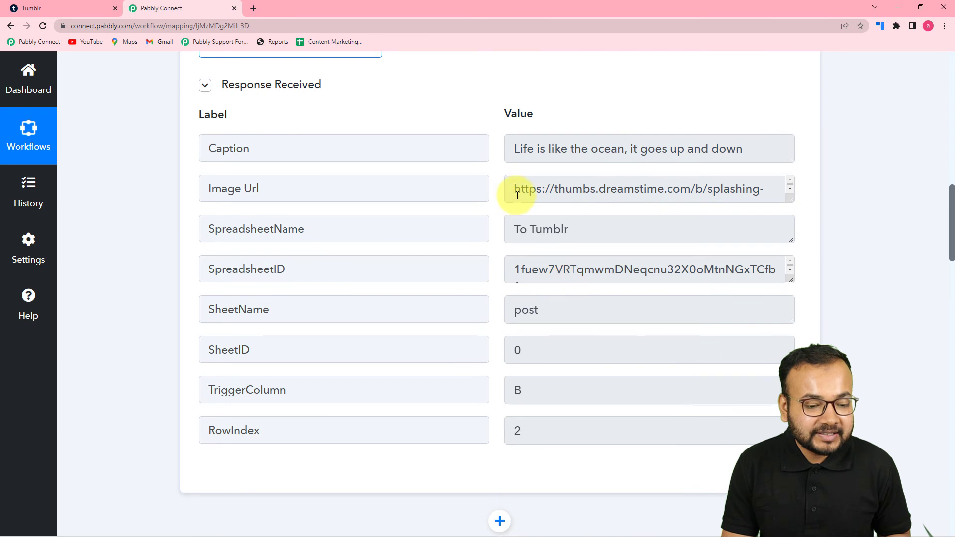
click(793, 196)
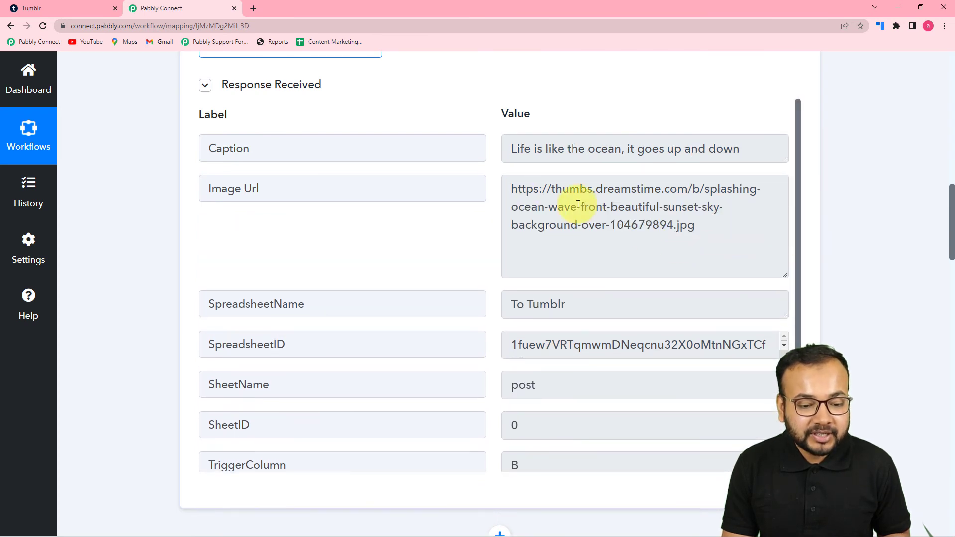
drag(512, 189, 720, 247)
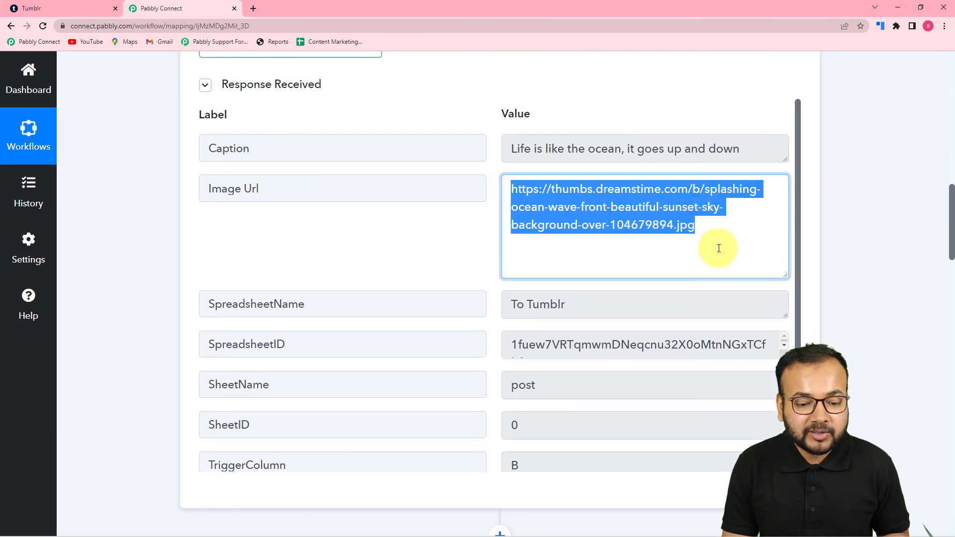
right_click(627, 219)
click(642, 251)
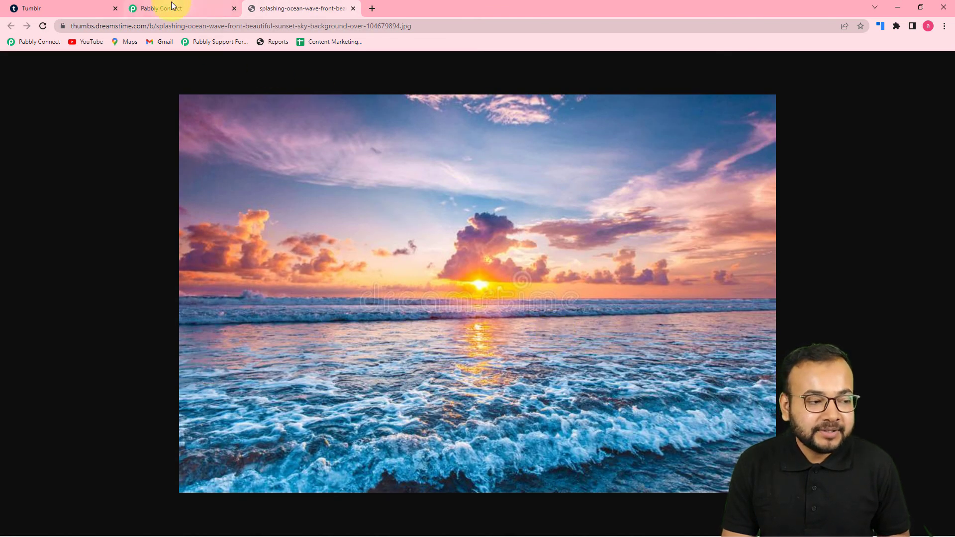
click(82, 7)
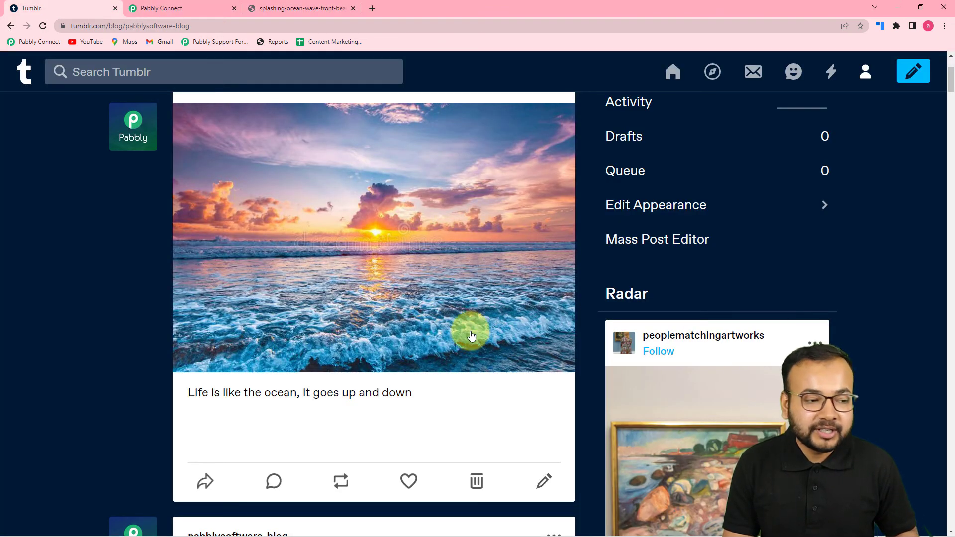
click(214, 8)
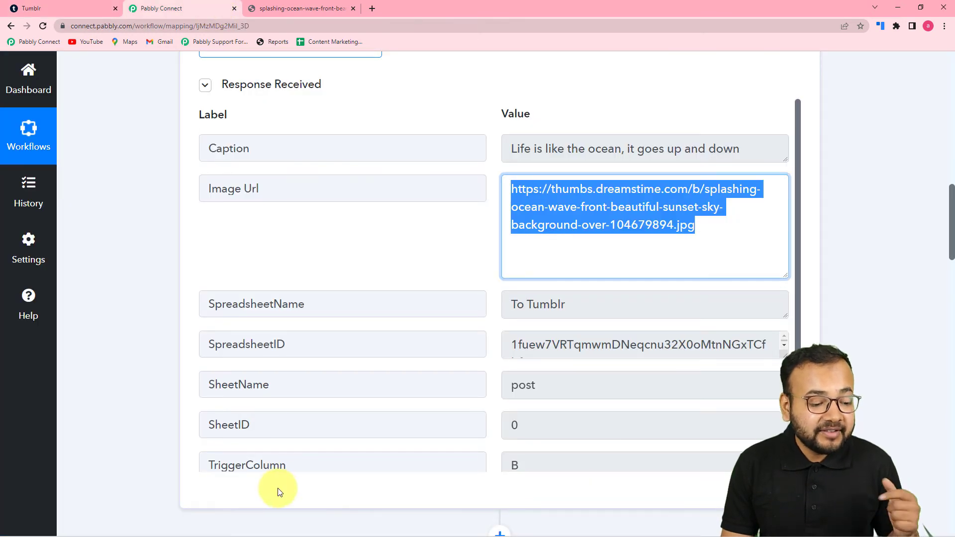
- Review the To Tumblr spreadsheet rows and the opened image in the other browser window, then return to the workflow
mouse_move(235, 525)
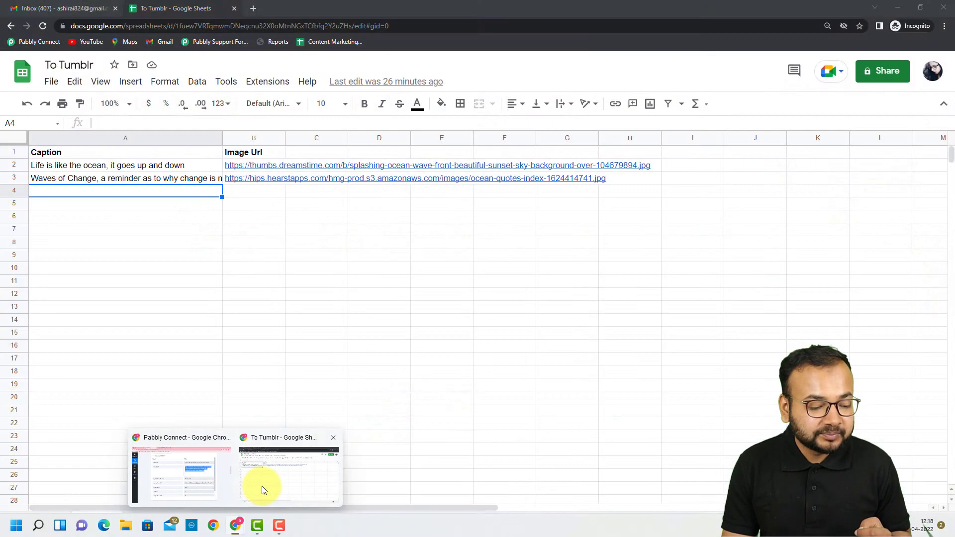
click(264, 485)
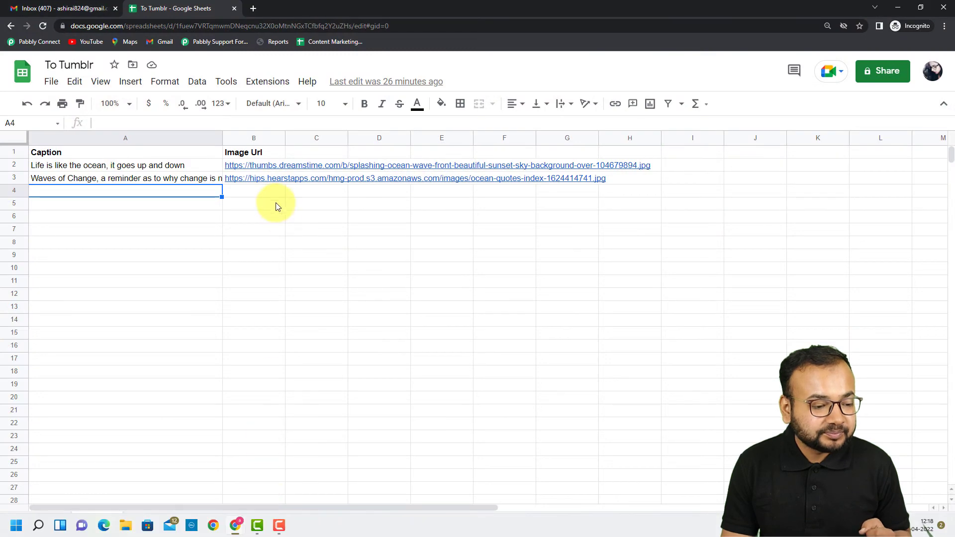
click(284, 186)
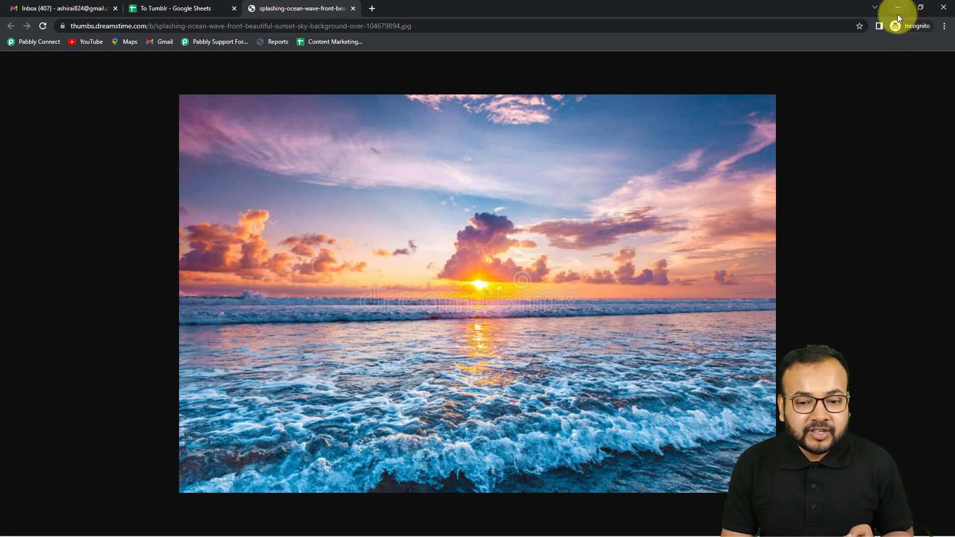
mouse_move(197, 532)
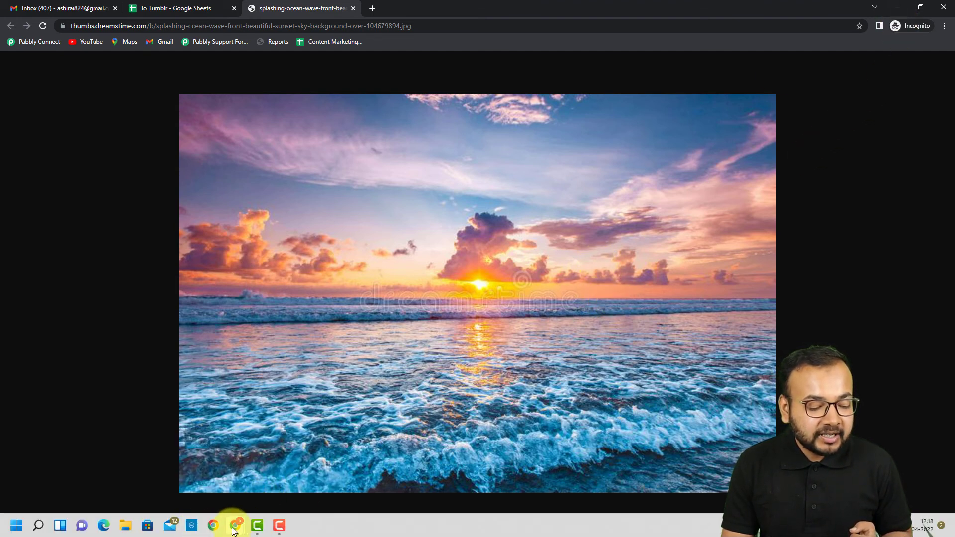
mouse_move(233, 531)
click(216, 478)
- Scroll through the workflow to review the Google Sheets trigger response and the Tumblr action's field mappings
scroll(338, 304, up, 5)
scroll(354, 261, up, 12)
scroll(358, 258, down, 3)
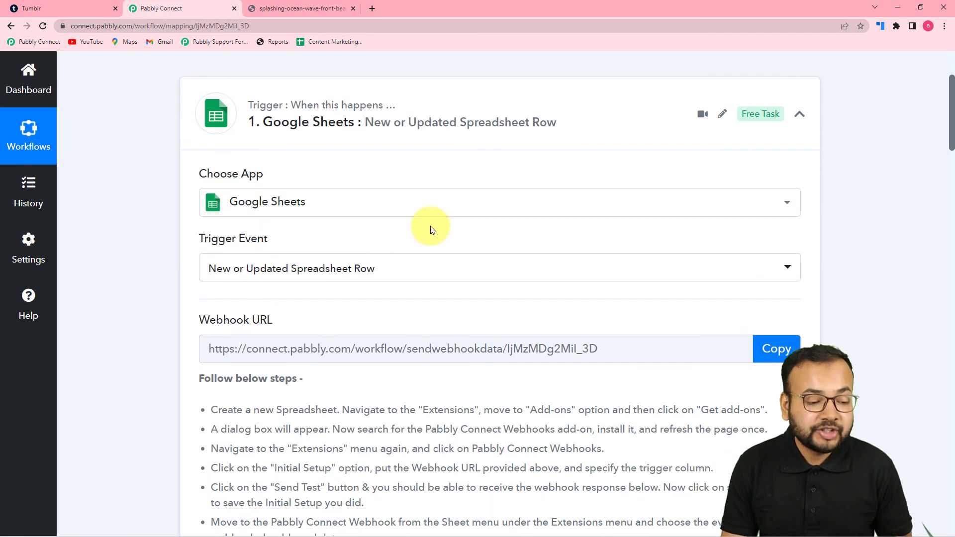
scroll(431, 229, down, 2)
scroll(341, 341, down, 5)
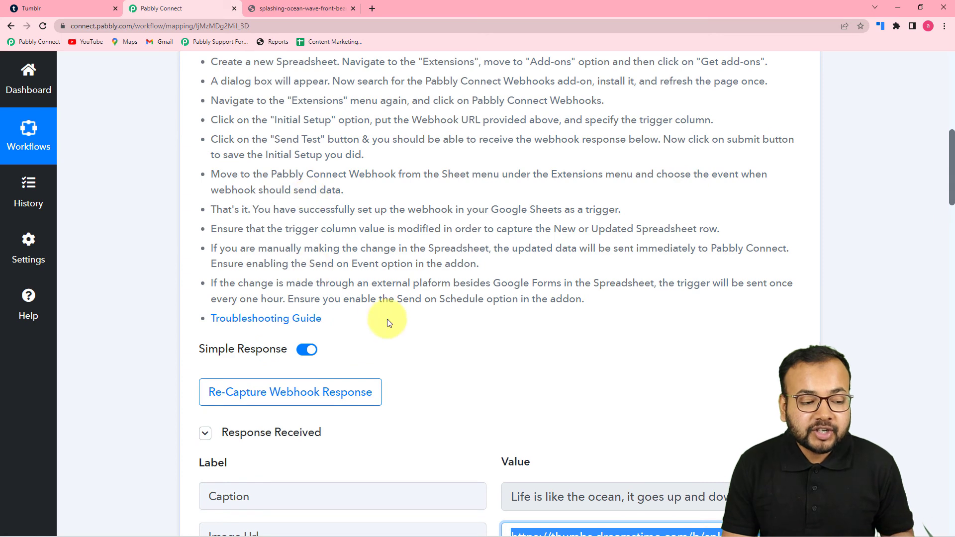
scroll(448, 309, down, 3)
click(576, 271)
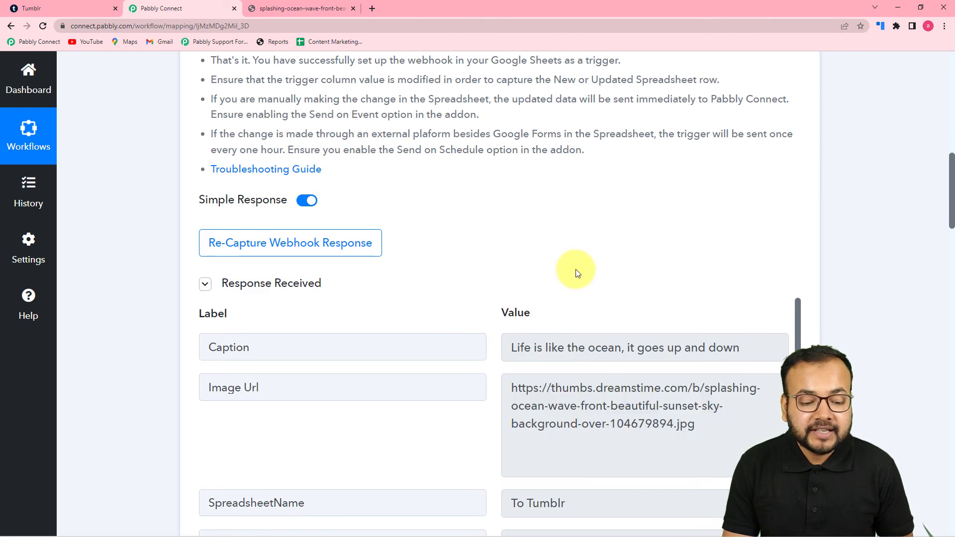
scroll(576, 278, down, 5)
scroll(183, 295, down, 4)
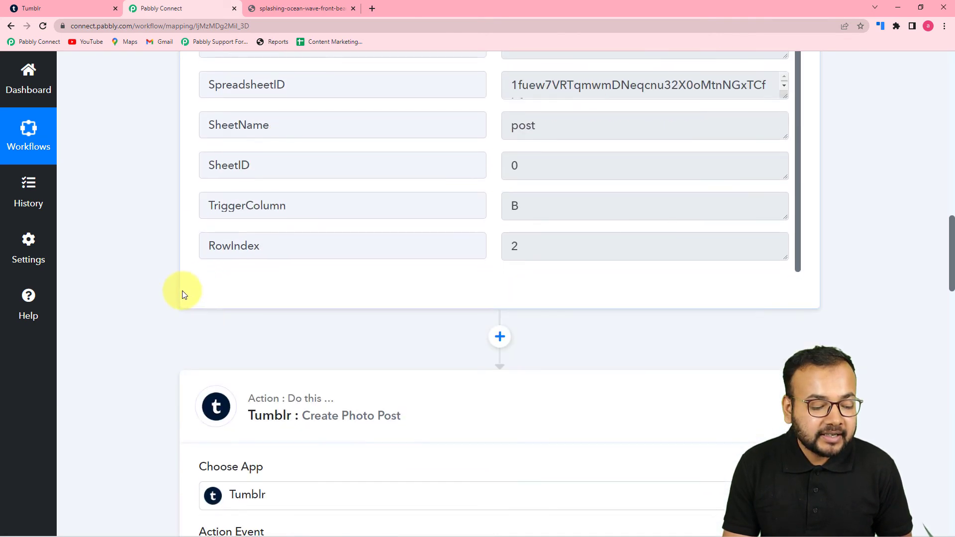
scroll(182, 293, down, 3)
scroll(398, 318, down, 4)
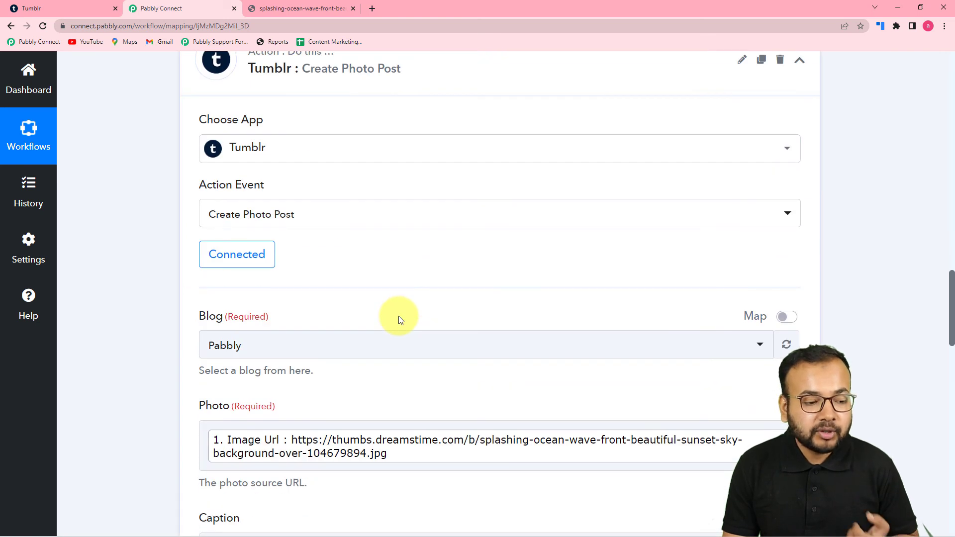
scroll(181, 258, down, 3)
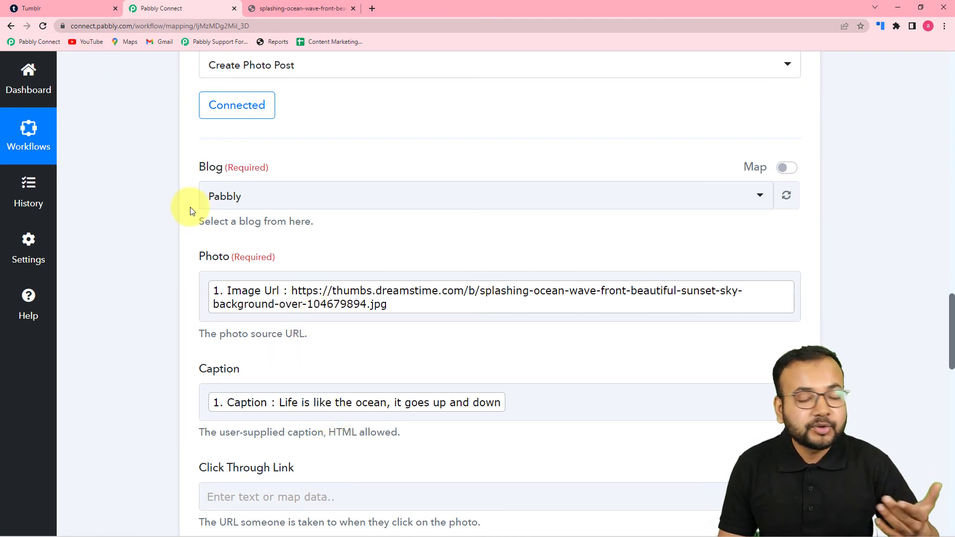
scroll(203, 227, down, 3)
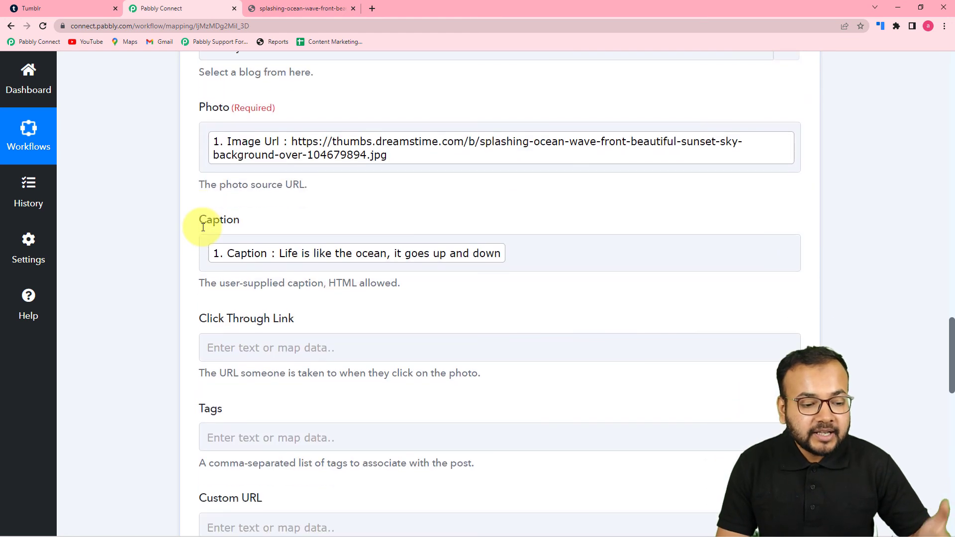